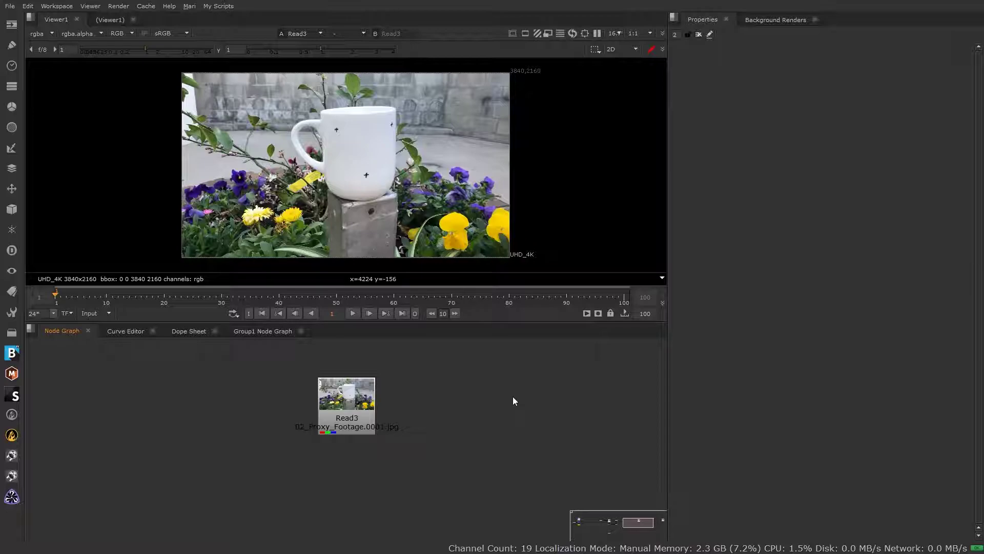
- Open the project settings, switch the proxy type to format and look through the available proxy formats
{"action": "key", "text": "s"}
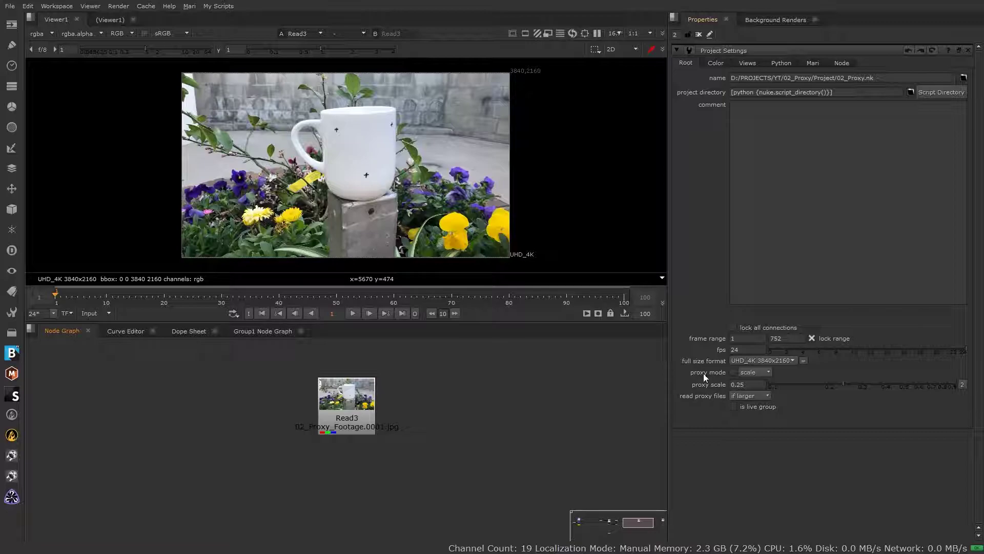
{"action": "left_click", "coordinate": [756, 373]}
{"action": "left_click", "coordinate": [762, 364]}
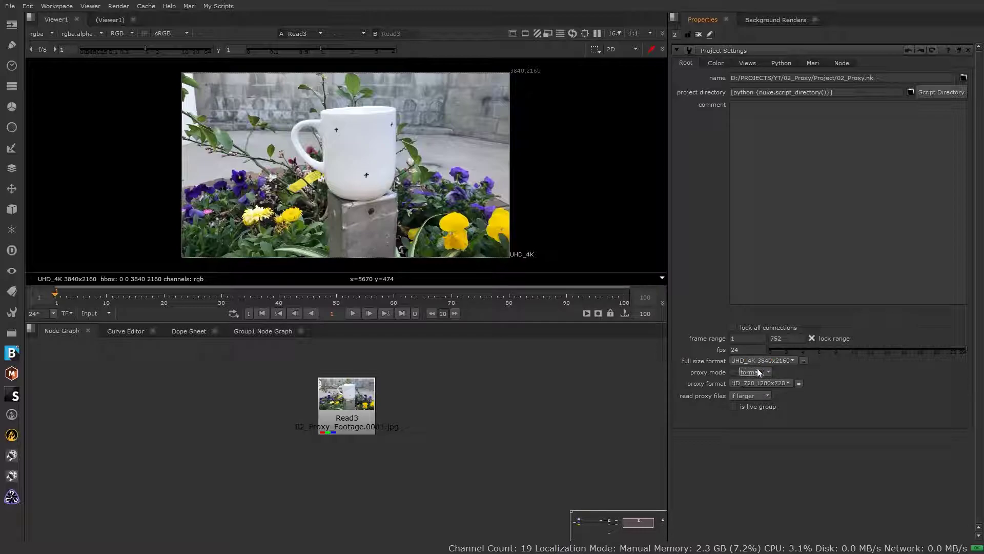
{"action": "left_click", "coordinate": [780, 384]}
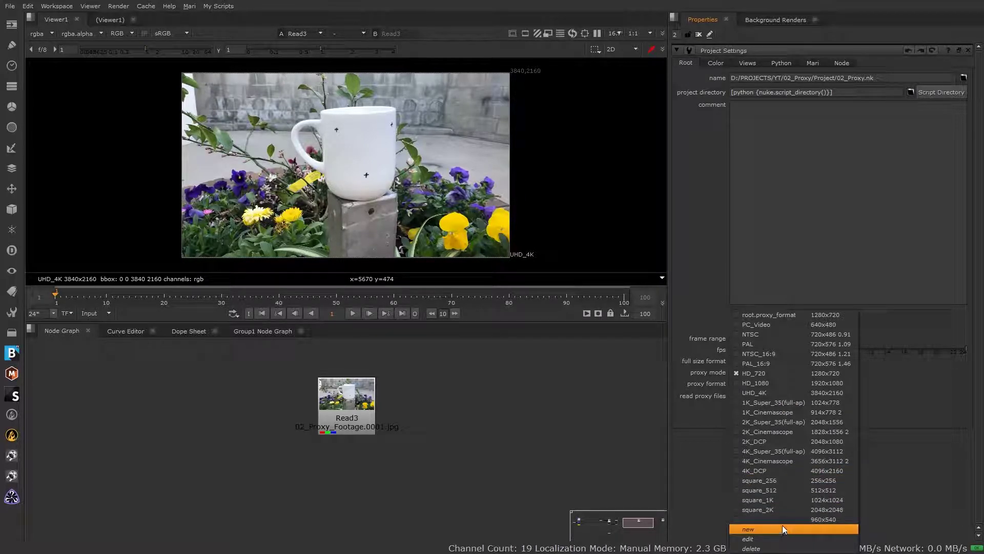
{"action": "left_click", "coordinate": [690, 368]}
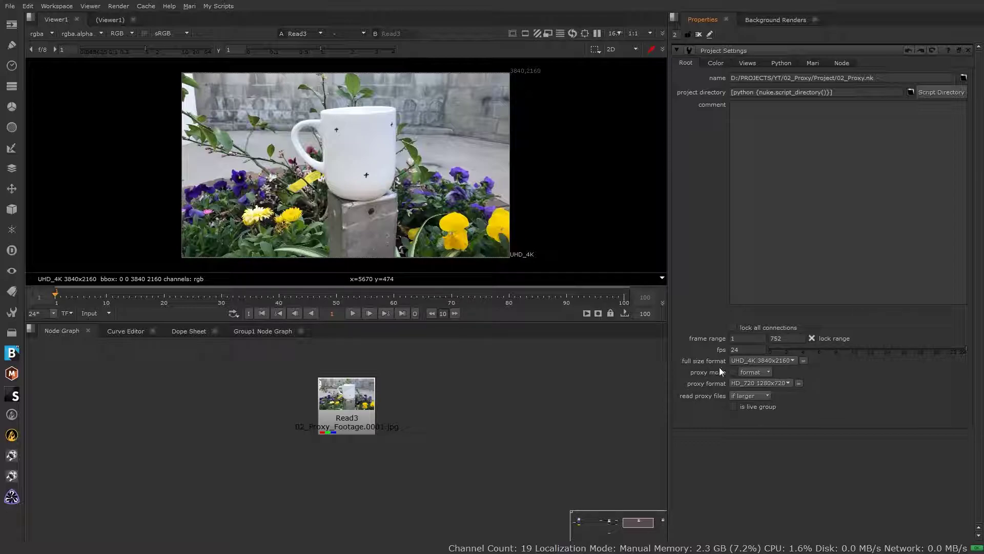
- Set the proxy type to scale, enable proxy mode for the project, and toggle it off and on again
{"action": "left_click", "coordinate": [755, 374]}
{"action": "left_click", "coordinate": [755, 382]}
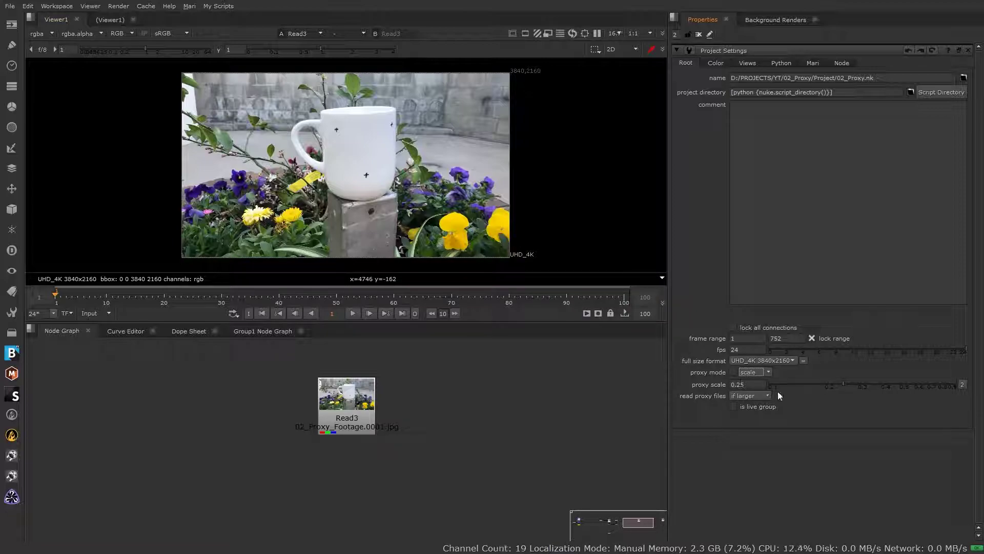
{"action": "left_click", "coordinate": [734, 373]}
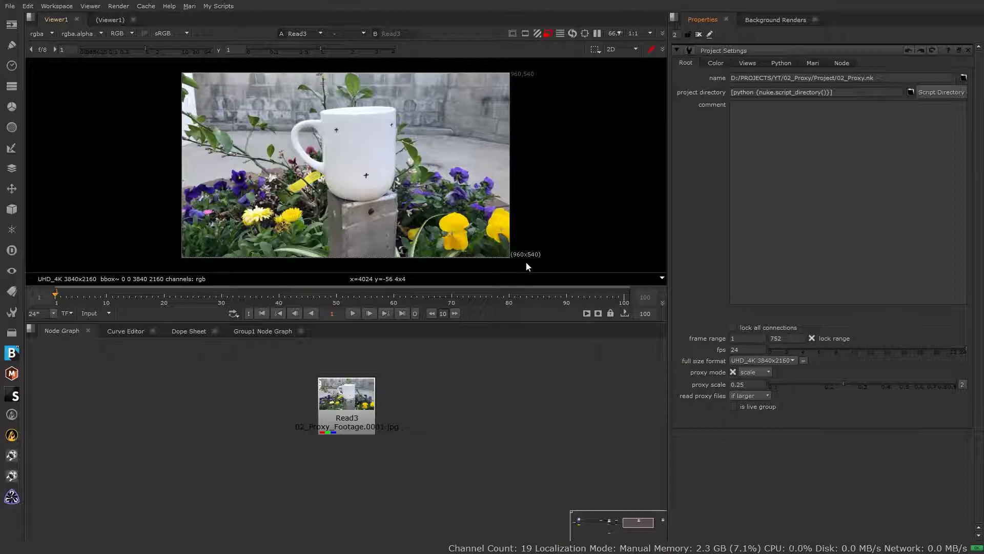
{"action": "key", "text": "ctrl+p"}
{"action": "key", "text": "ctrl+p"}
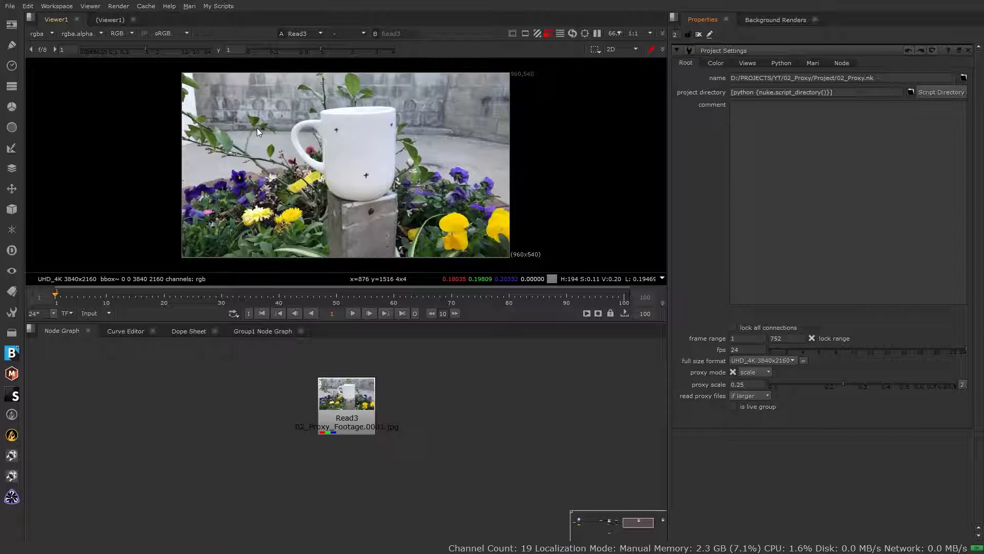
- Open the Read3 node's properties and inspect its source file path
{"action": "double_click", "coordinate": [371, 405]}
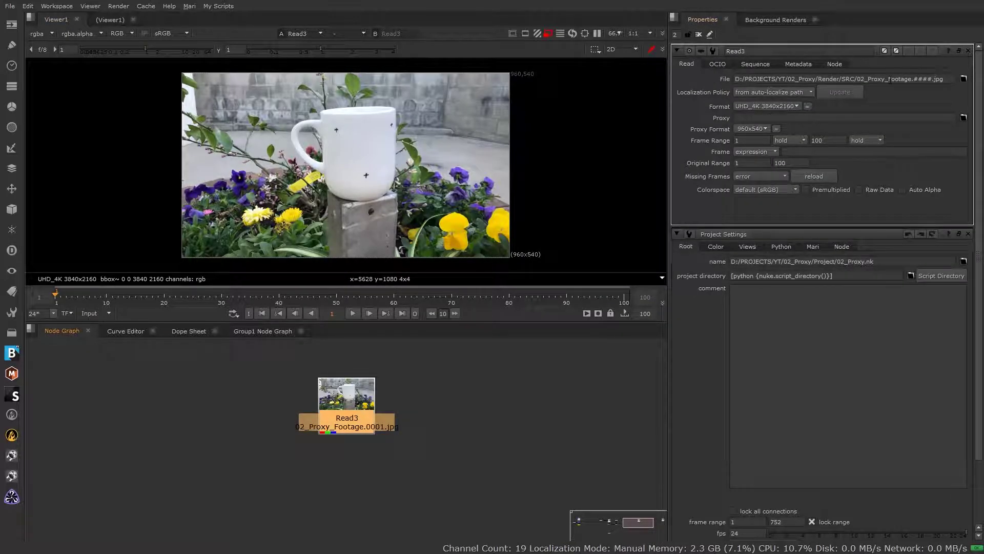
{"action": "triple_click", "coordinate": [840, 79]}
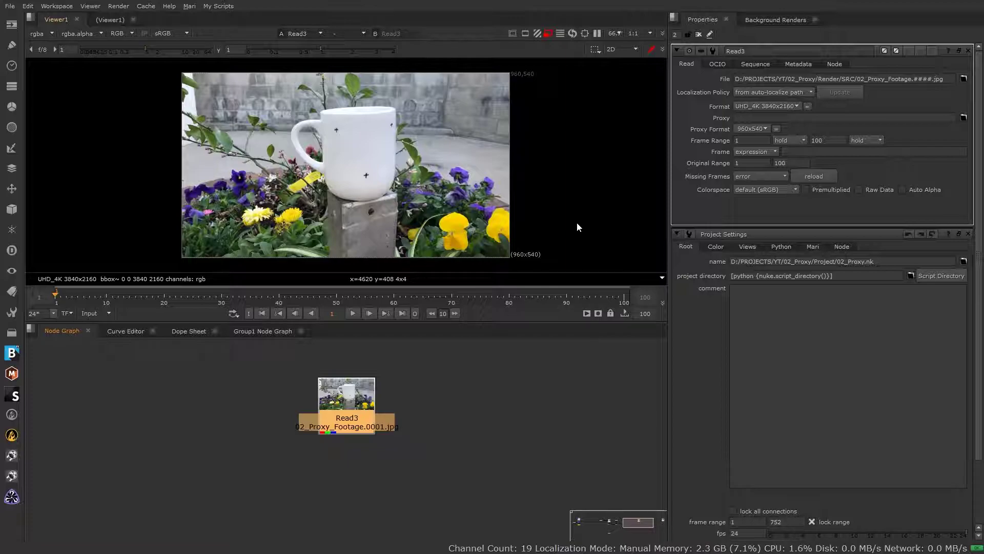
{"action": "left_click", "coordinate": [516, 377]}
- Open the Write1 node's properties and examine its file and proxy output paths
{"action": "middle_click_drag", "start_coordinate": [319, 388], "coordinate": [325, 512]}
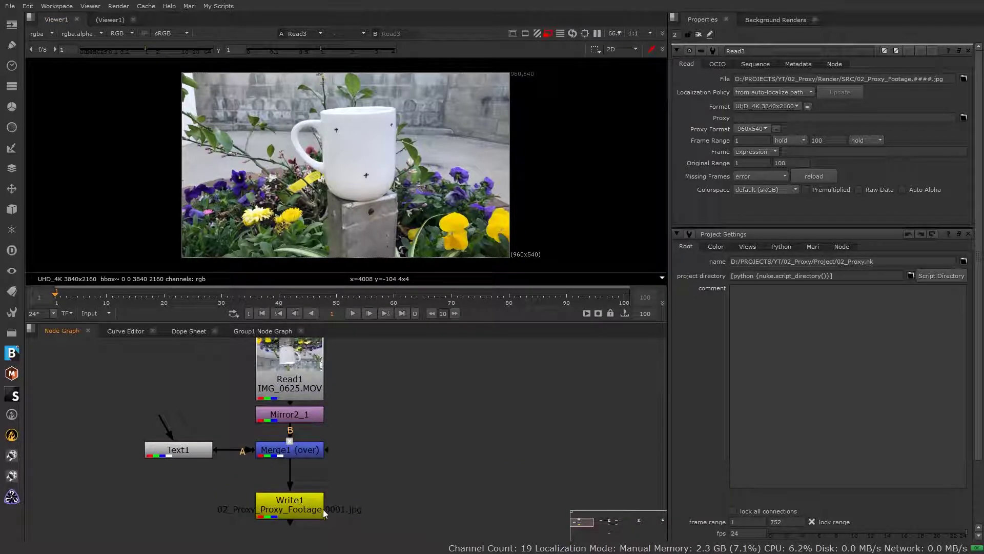
{"action": "double_click", "coordinate": [296, 506]}
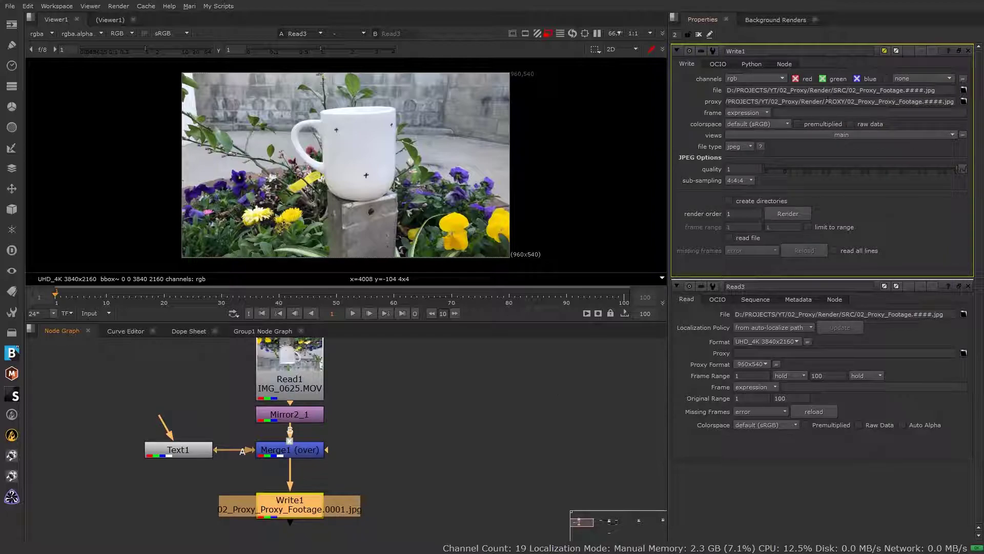
{"action": "left_click_drag", "start_coordinate": [728, 90], "coordinate": [945, 115]}
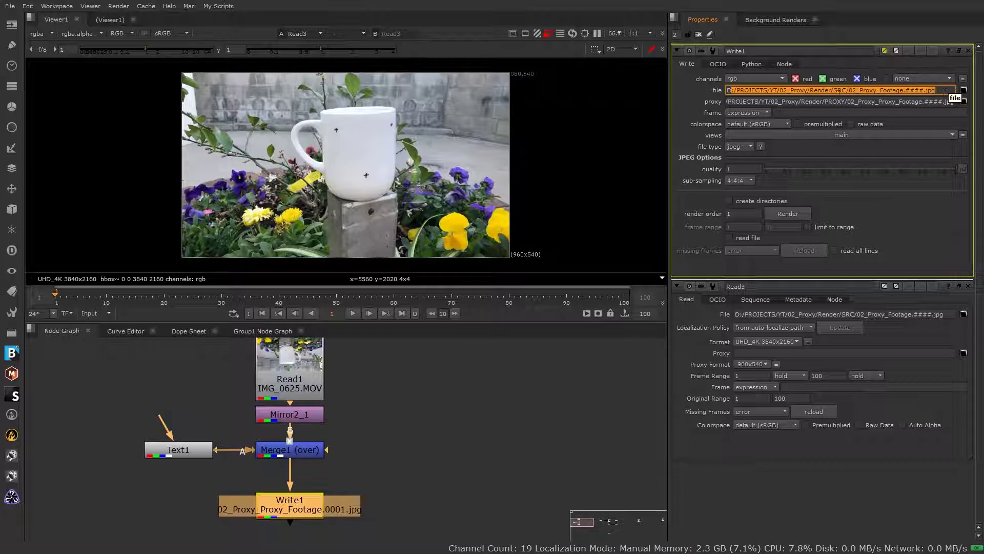
{"action": "left_click", "coordinate": [743, 101]}
{"action": "left_click_drag", "start_coordinate": [741, 101], "coordinate": [954, 101]}
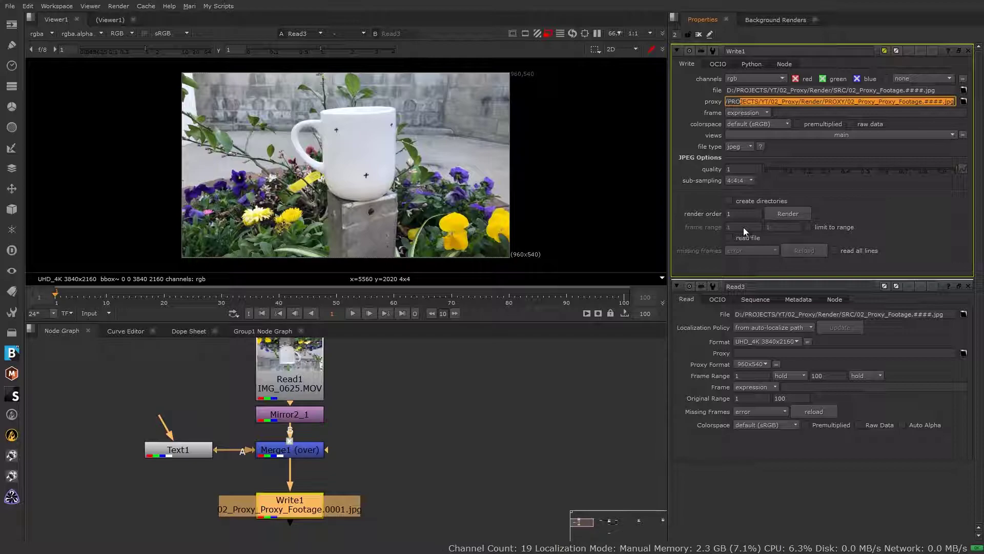
- Review the proxy options in the project settings, close them, and recheck Write1's file and proxy paths
{"action": "left_click", "coordinate": [563, 429]}
{"action": "key", "text": "s"}
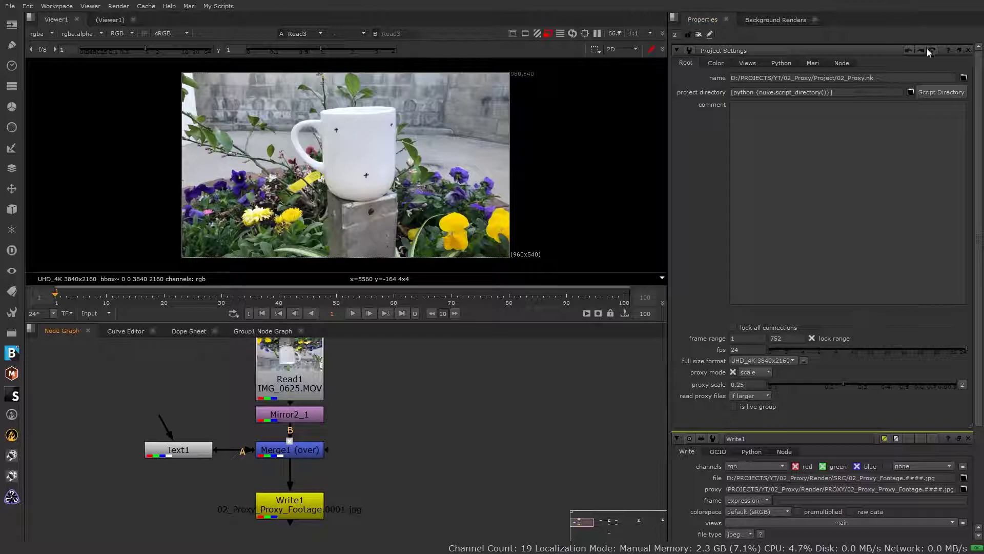
{"action": "left_click", "coordinate": [968, 50]}
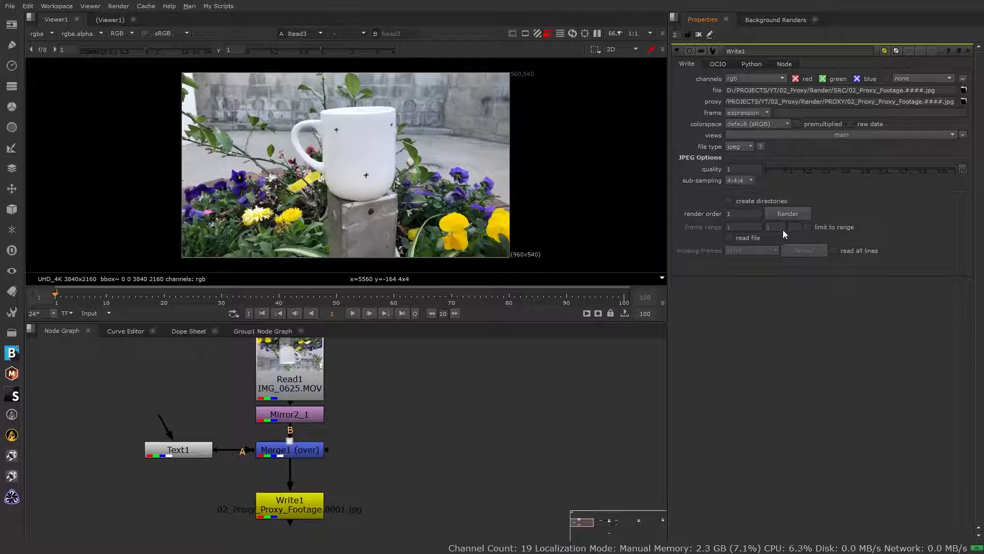
{"action": "left_click_drag", "start_coordinate": [797, 90], "coordinate": [953, 102]}
{"action": "left_click", "coordinate": [835, 203]}
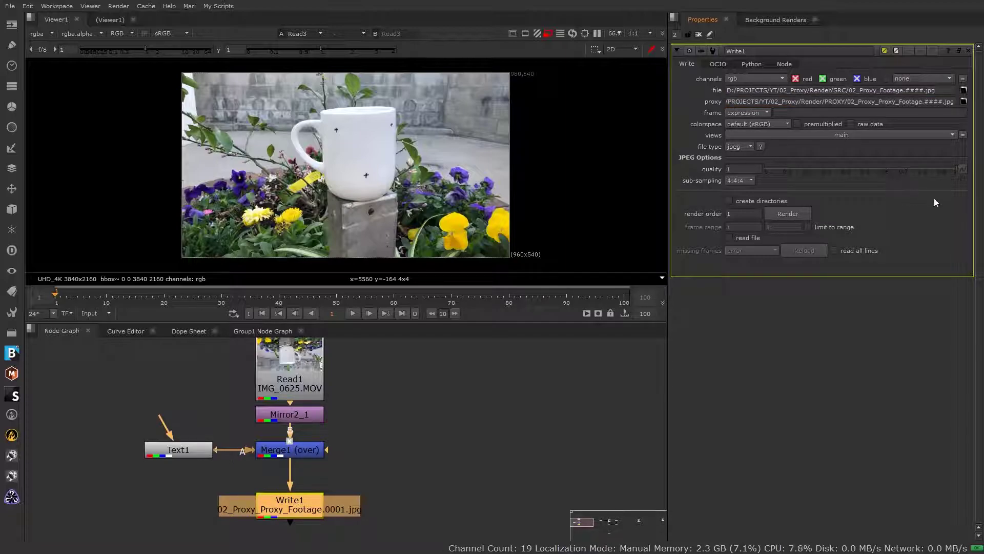
- Toggle proxy mode off and back on to compare the output file name on the Write1 node
{"action": "left_click", "coordinate": [548, 33]}
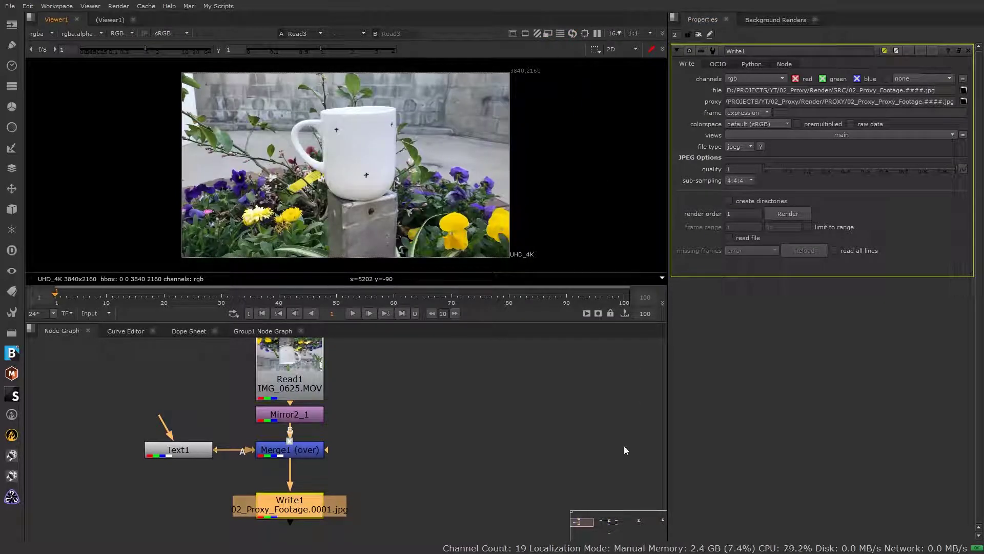
{"action": "left_click", "coordinate": [604, 430]}
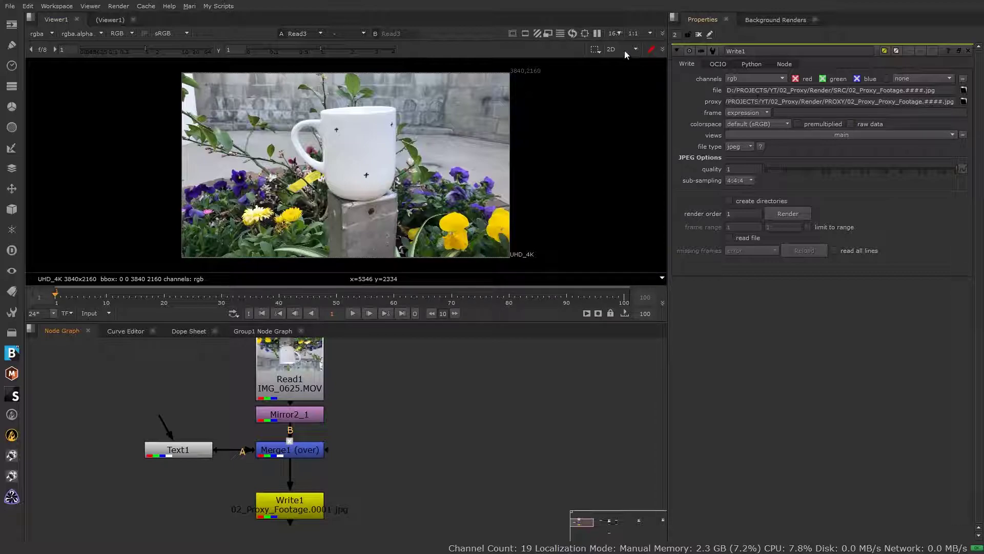
{"action": "left_click", "coordinate": [548, 34]}
- Open Write1's render options, cancel them, and check the background renders before returning to the node properties
{"action": "left_click", "coordinate": [788, 213]}
{"action": "left_click", "coordinate": [465, 252]}
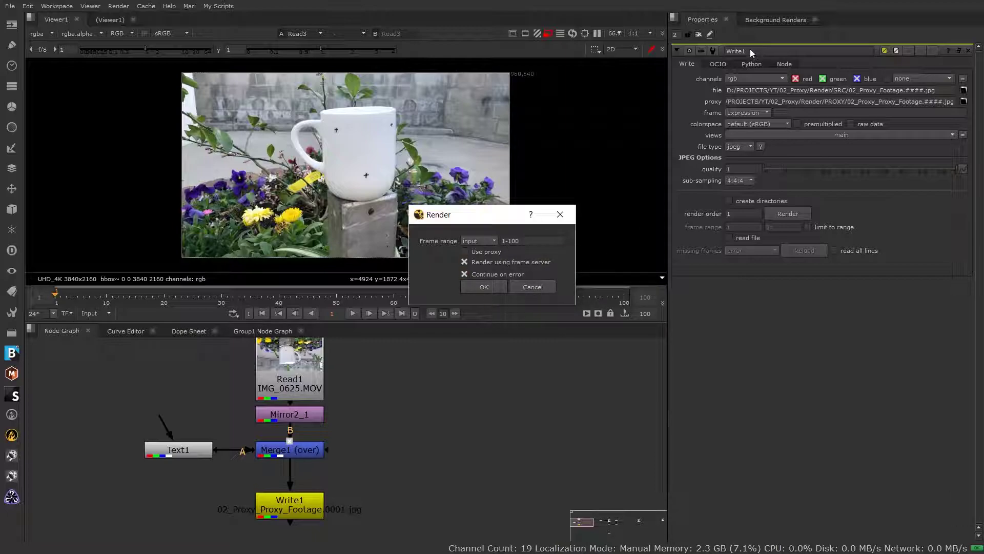
{"action": "left_click", "coordinate": [533, 287]}
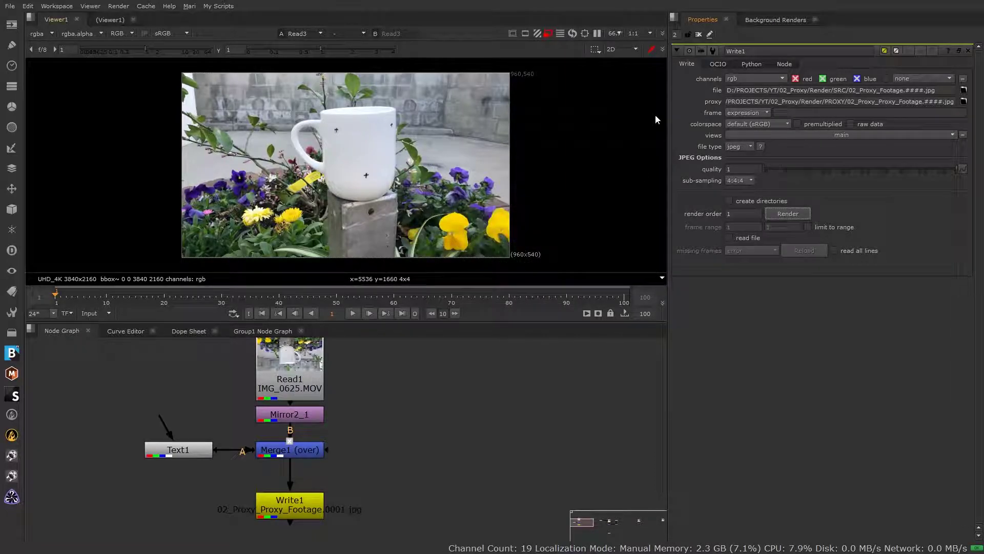
{"action": "left_click", "coordinate": [760, 21]}
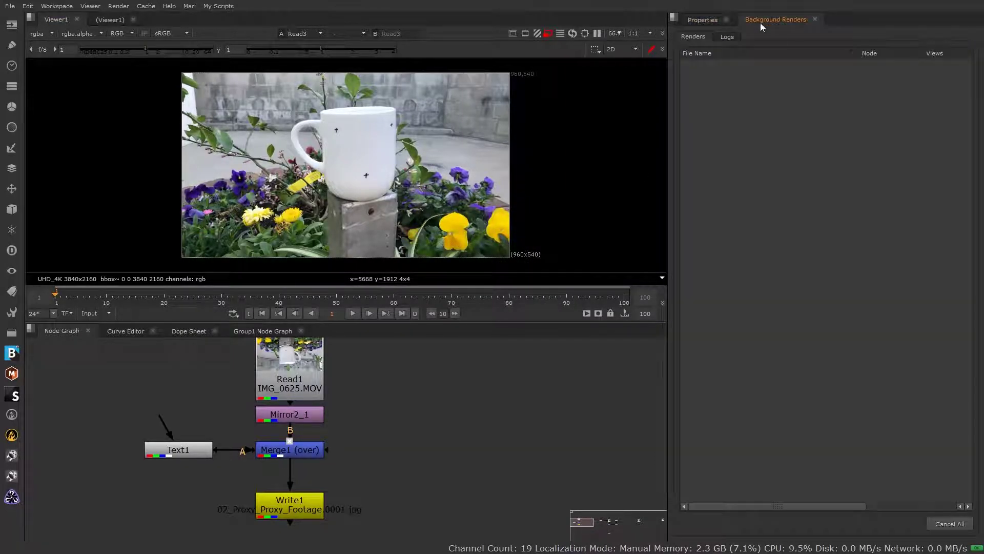
{"action": "left_click", "coordinate": [700, 20]}
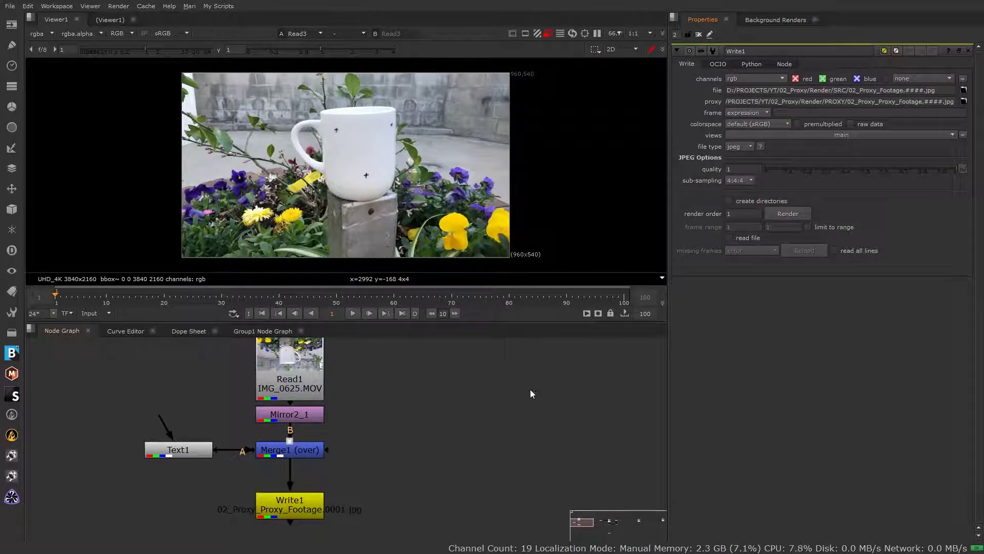
- Open the Read1 source clip's properties and display the rendered Read2 proxy sequence in the viewer
{"action": "middle_click_drag", "start_coordinate": [423, 434], "coordinate": [404, 460]}
{"action": "double_click", "coordinate": [270, 405]}
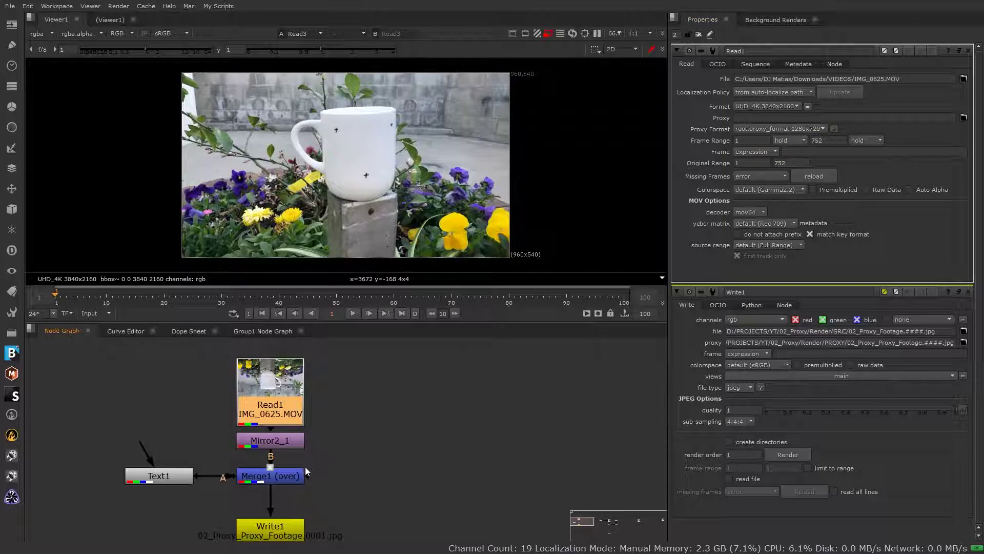
{"action": "middle_click_drag", "start_coordinate": [543, 403], "coordinate": [412, 424]}
{"action": "scroll", "coordinate": [313, 427], "scroll_direction": "up", "scroll_amount": 5}
{"action": "left_click", "coordinate": [293, 450]}
{"action": "key", "text": "1"}
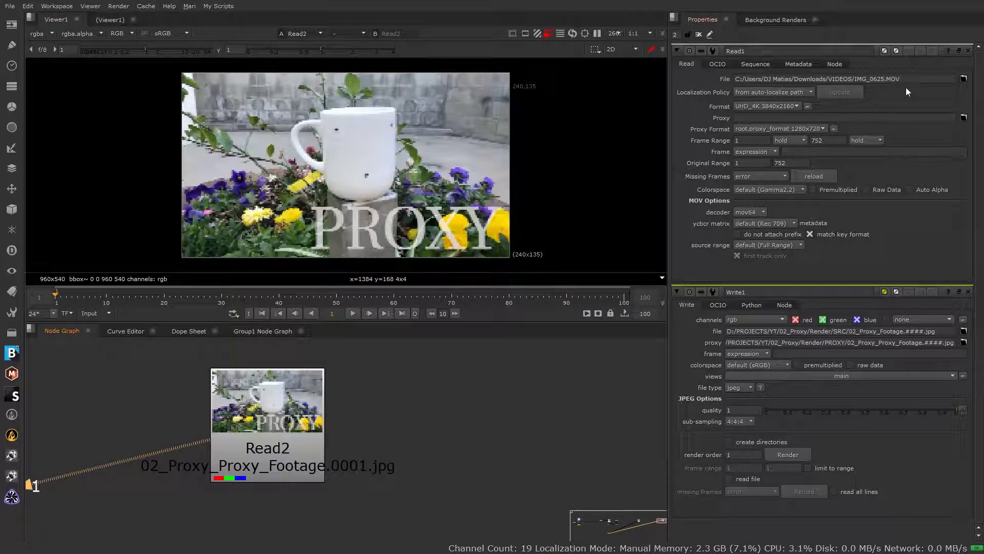
- Copy Read2's file path, Render/PROXY/02_Proxy_Proxy_Footage.####.jpg, into the Read3 node's proxy path
{"action": "double_click", "coordinate": [318, 434]}
{"action": "triple_click", "coordinate": [909, 78]}
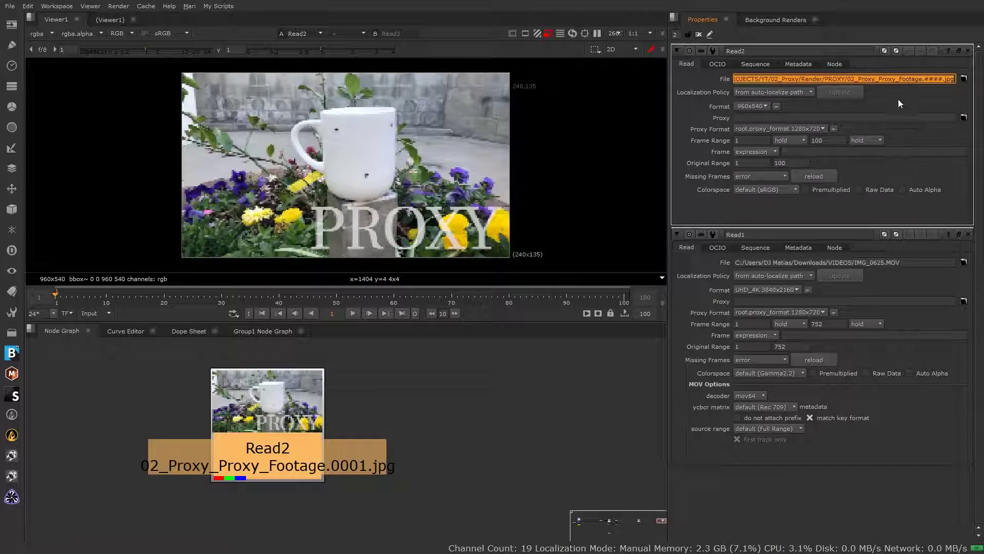
{"action": "left_click", "coordinate": [752, 302]}
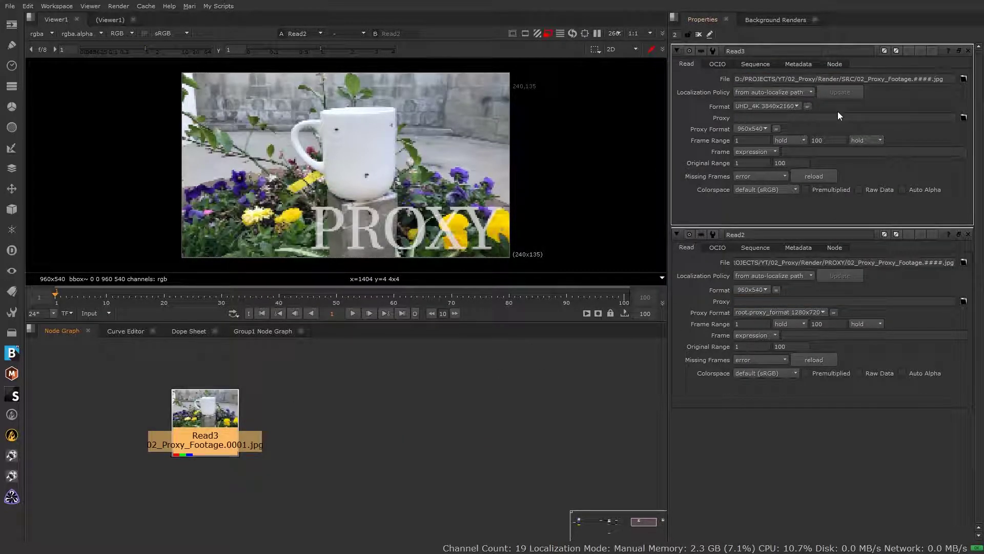
{"action": "left_click", "coordinate": [839, 116]}
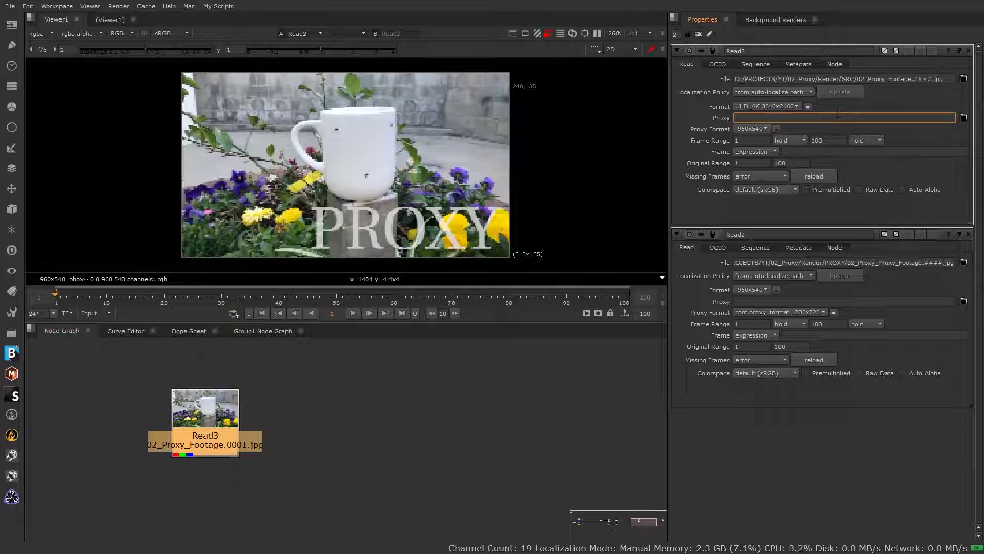
{"action": "key", "text": "ctrl+v"}
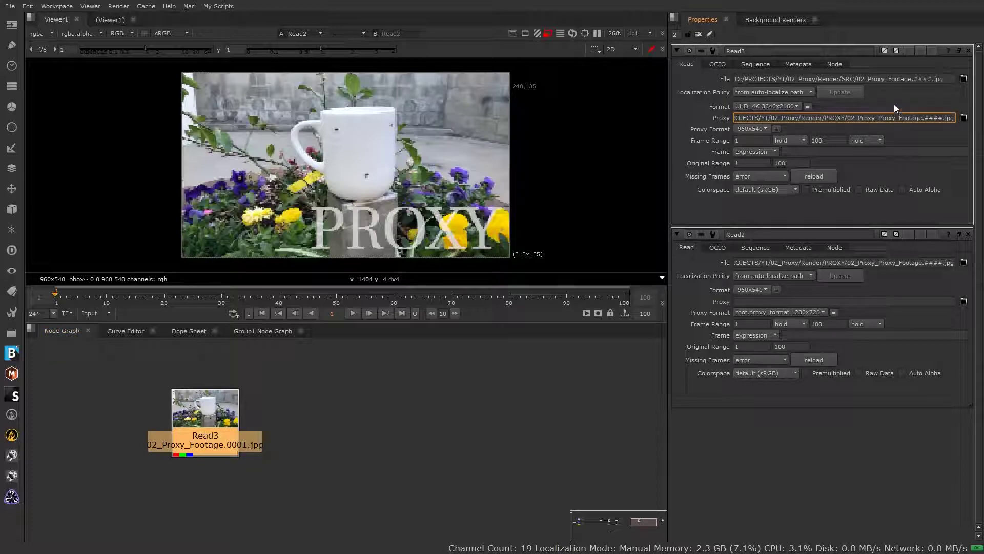
{"action": "left_click", "coordinate": [920, 79]}
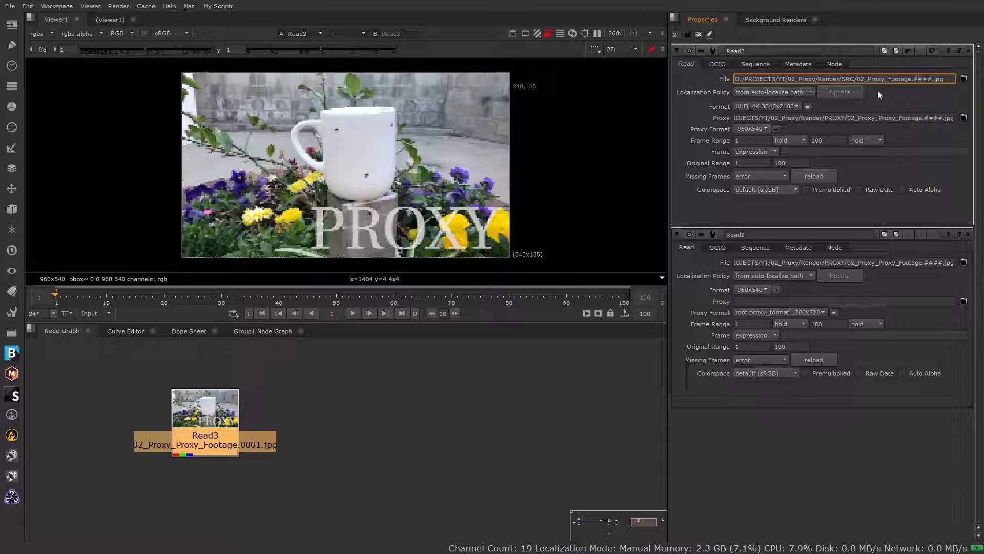
{"action": "left_click", "coordinate": [892, 117]}
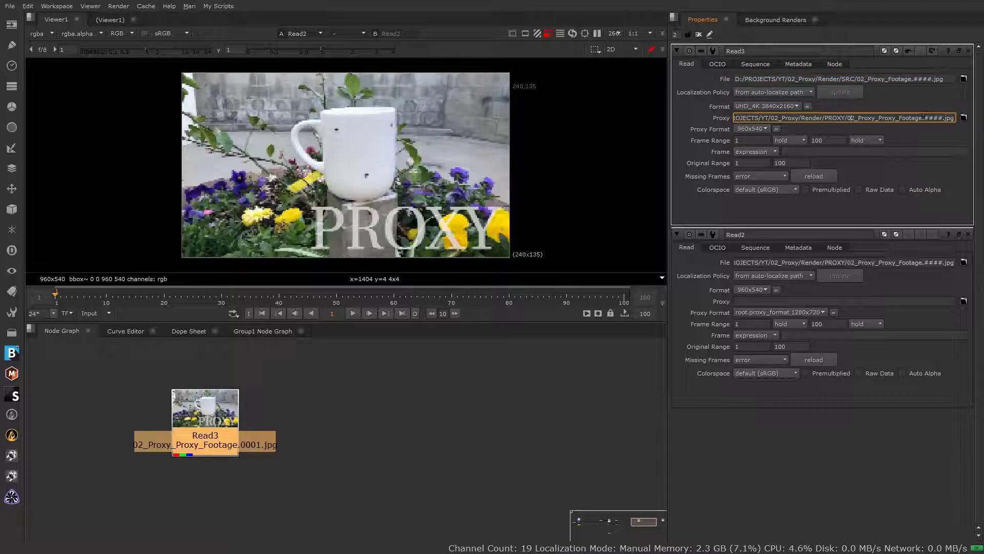
{"action": "left_click", "coordinate": [413, 410]}
- Open the Write1 node's properties, bring up its render options, and cancel them without rendering
{"action": "scroll", "coordinate": [438, 404], "scroll_direction": "down", "scroll_amount": 5}
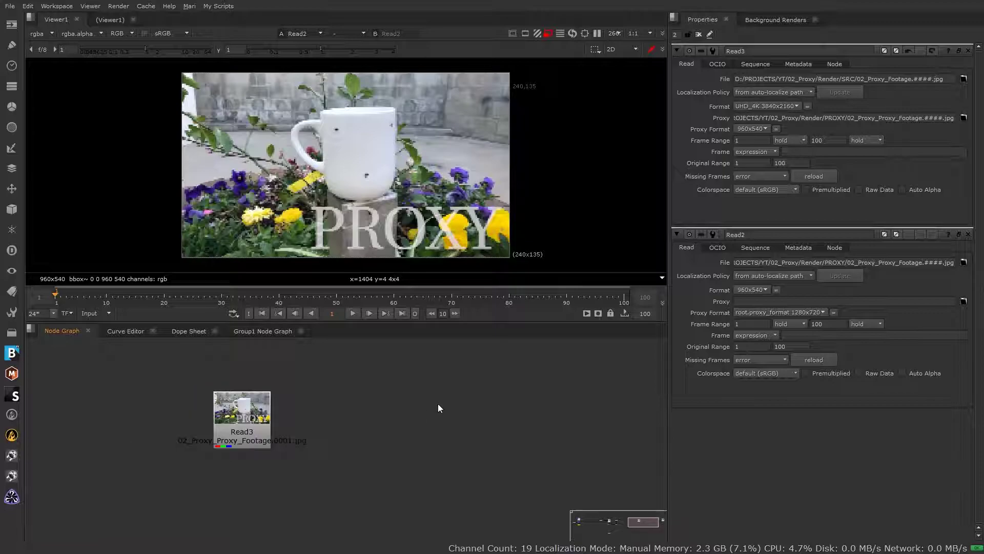
{"action": "scroll", "coordinate": [512, 404], "scroll_direction": "up", "scroll_amount": 2}
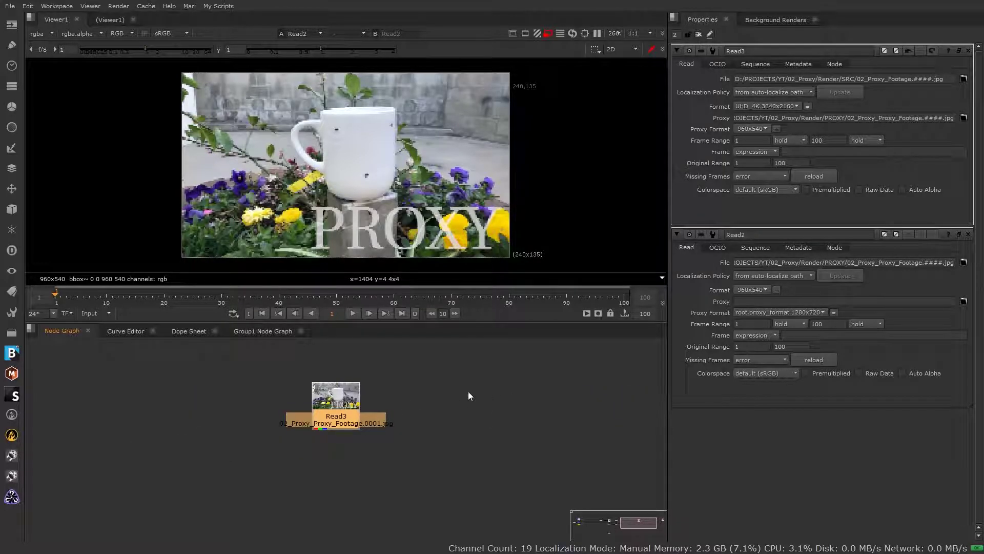
{"action": "scroll", "coordinate": [208, 434], "scroll_direction": "down", "scroll_amount": 2}
{"action": "middle_click_drag", "start_coordinate": [219, 402], "coordinate": [454, 406]}
{"action": "double_click", "coordinate": [245, 411]}
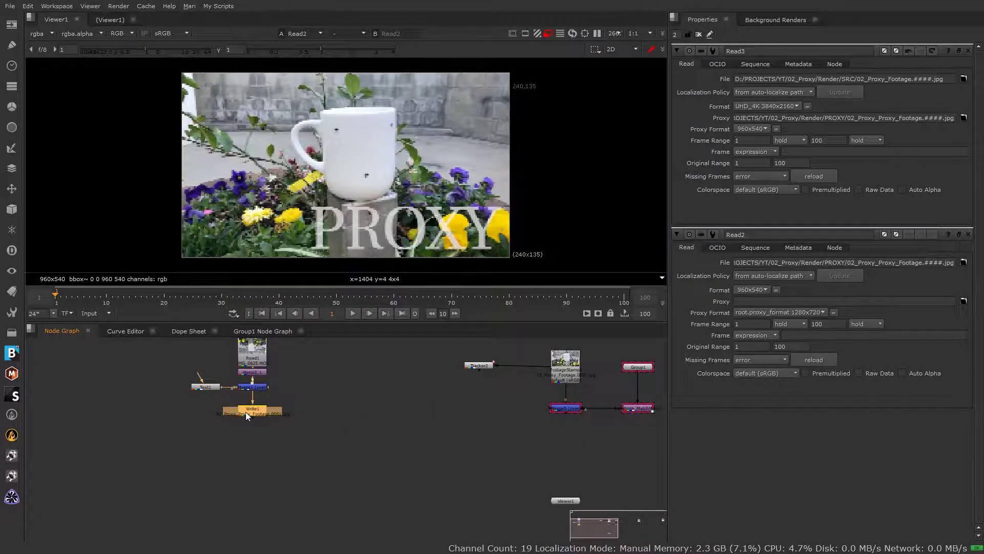
{"action": "middle_click_drag", "start_coordinate": [552, 356], "coordinate": [454, 371]}
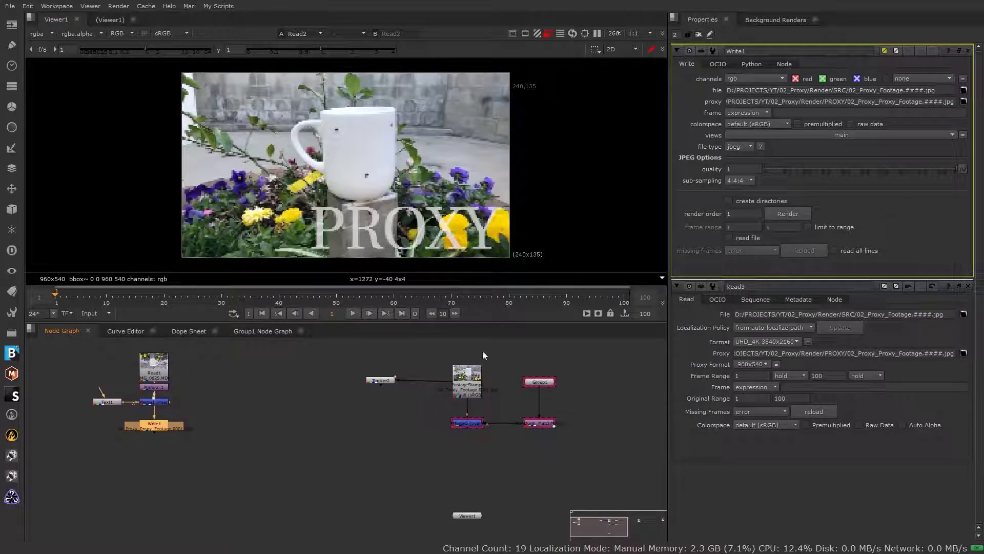
{"action": "left_click", "coordinate": [797, 215]}
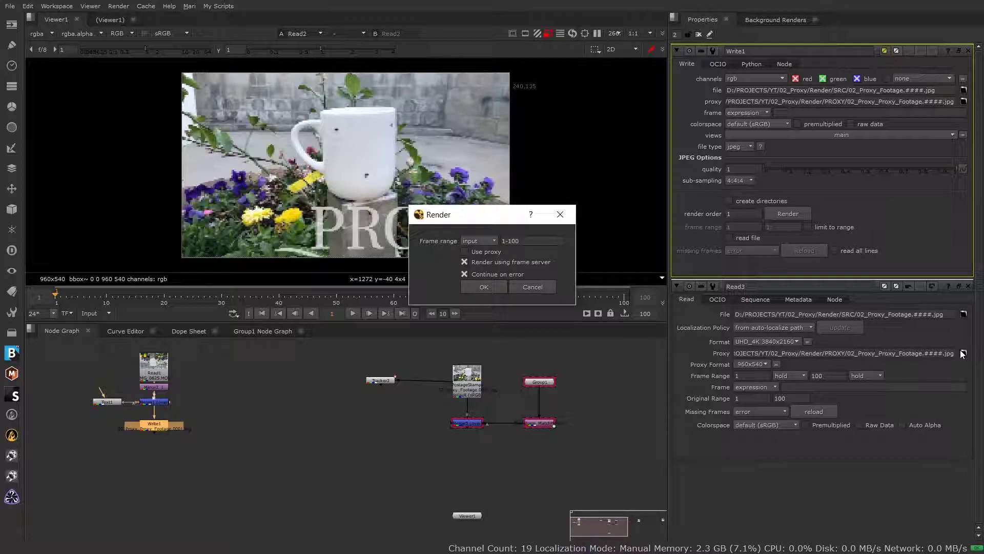
{"action": "left_click", "coordinate": [533, 288]}
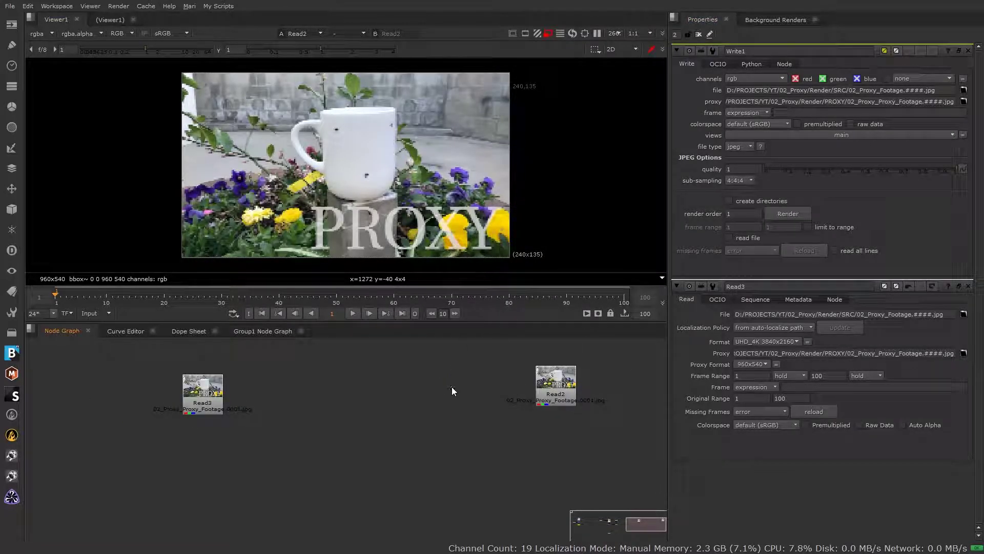
- Open the Project Settings and display the Read3 node in the viewer
{"action": "key", "text": "s"}
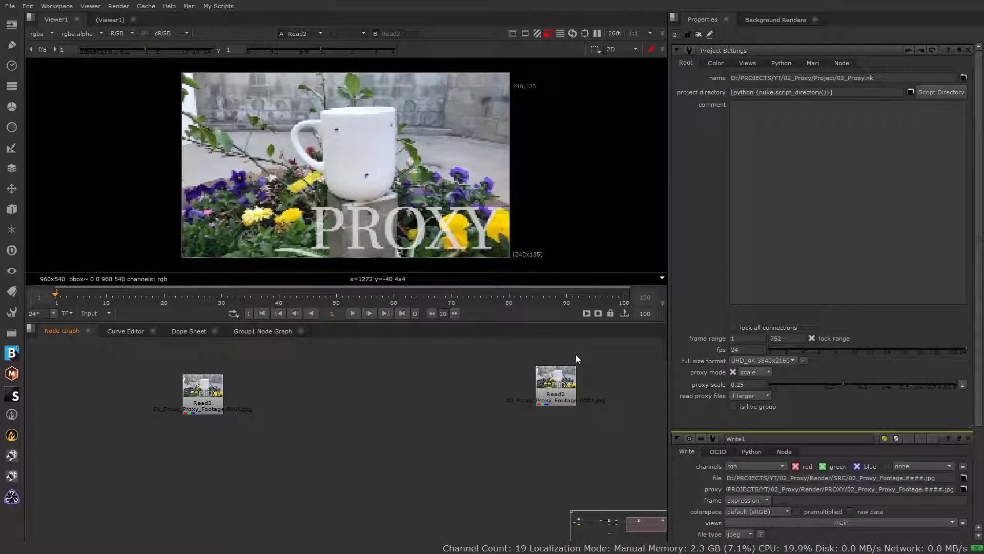
{"action": "scroll", "coordinate": [558, 400], "scroll_direction": "up", "scroll_amount": 2}
{"action": "left_click", "coordinate": [312, 387]}
{"action": "key", "text": "1"}
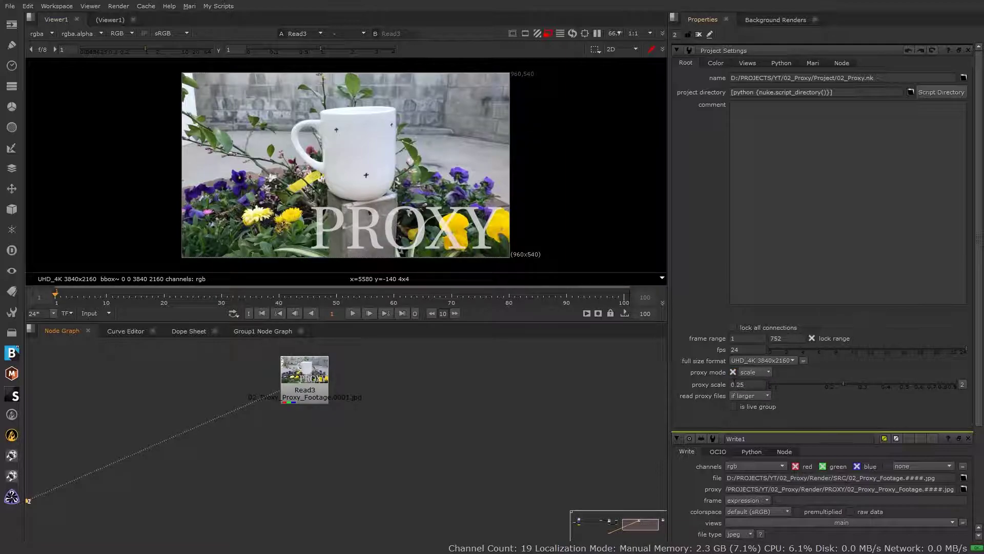
- Try a proxy scale of 0.55, restore it to 0.25, and keep reading of proxy files on if larger
{"action": "left_click", "coordinate": [735, 384]}
{"action": "key", "text": "Up"}
{"action": "key", "text": "Up"}
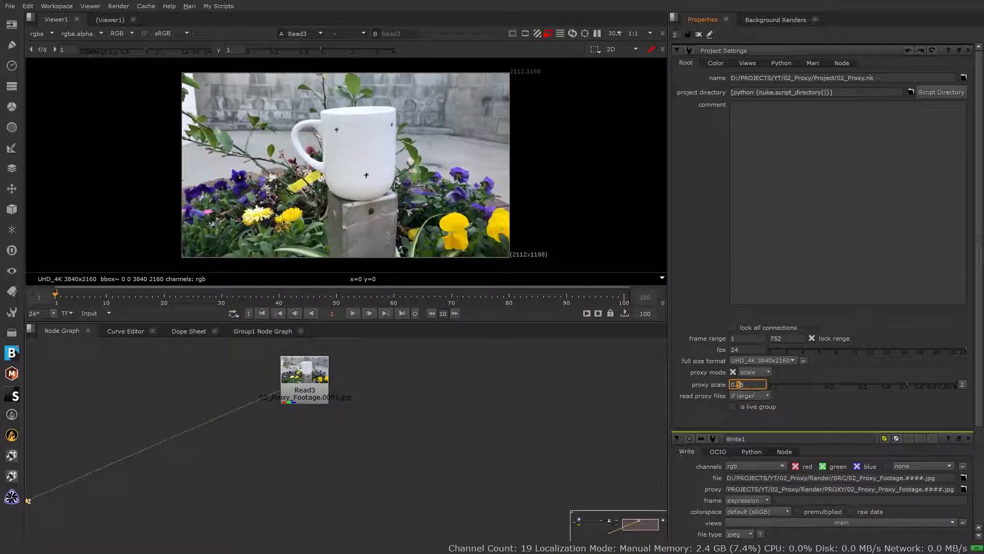
{"action": "key", "text": "Down"}
{"action": "key", "text": "Down"}
{"action": "key", "text": "Down"}
{"action": "key", "text": "Up"}
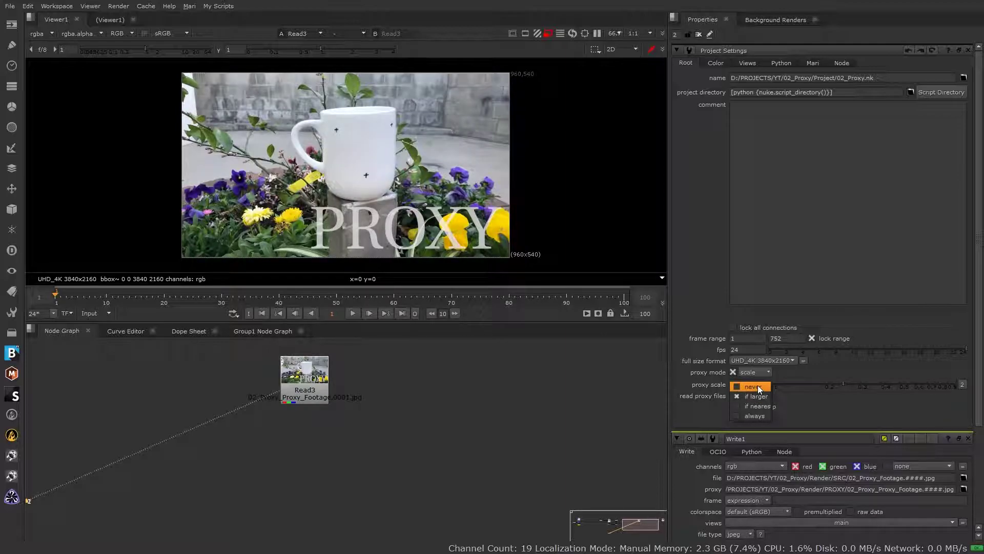
{"action": "left_click", "coordinate": [756, 396]}
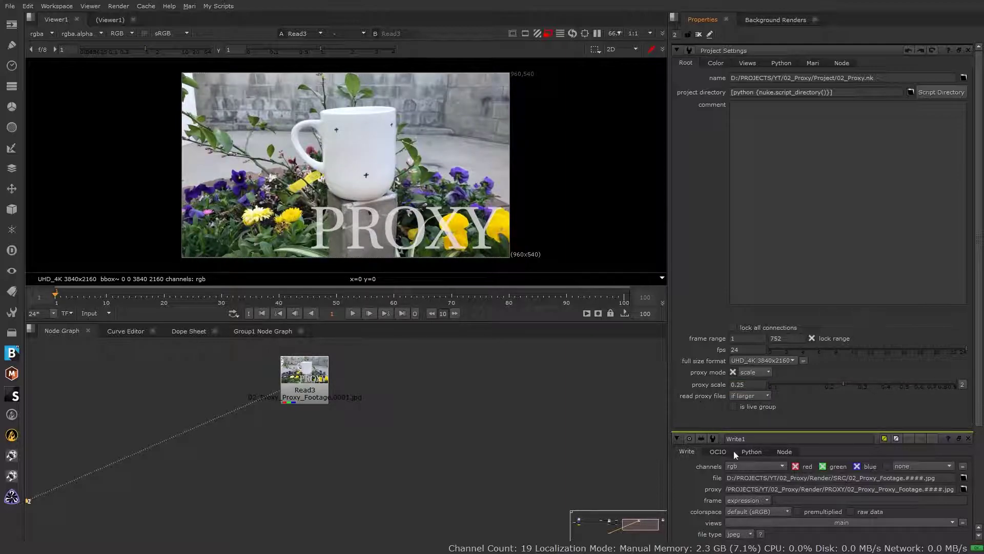
- Compare the proxy path on Write1 with the proxy path in Read3's properties
{"action": "left_click_drag", "start_coordinate": [734, 490], "coordinate": [921, 489]}
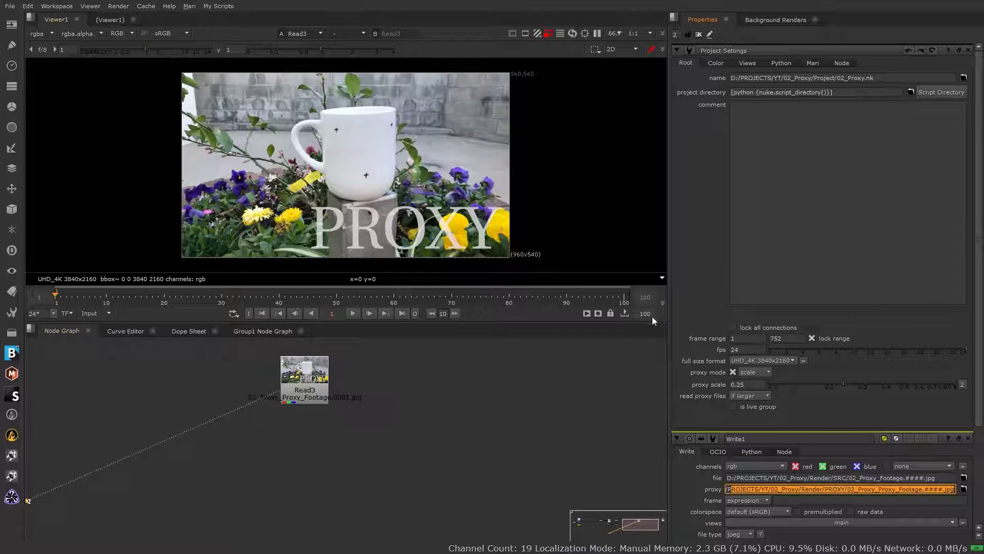
{"action": "left_click", "coordinate": [710, 364]}
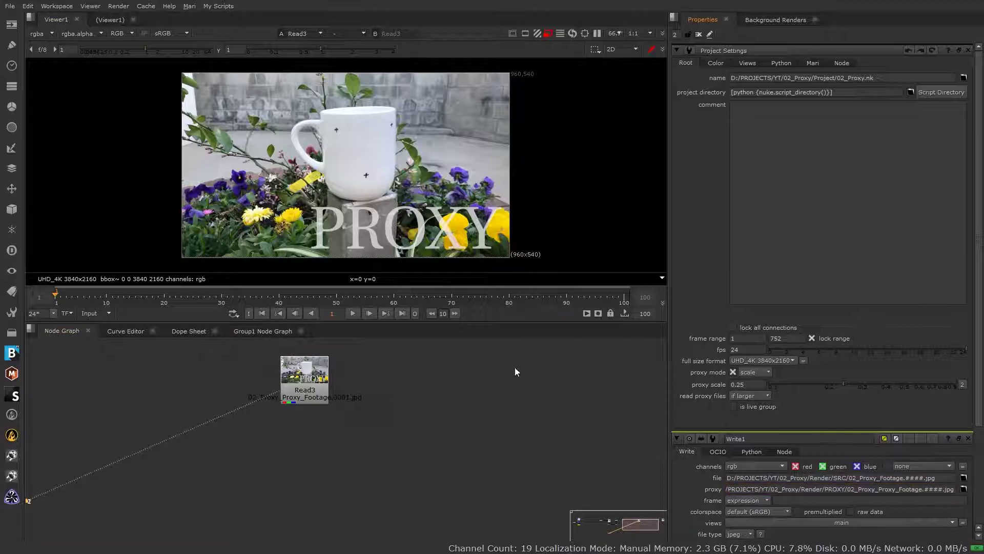
{"action": "double_click", "coordinate": [317, 377]}
{"action": "left_click_drag", "start_coordinate": [798, 118], "coordinate": [899, 118]}
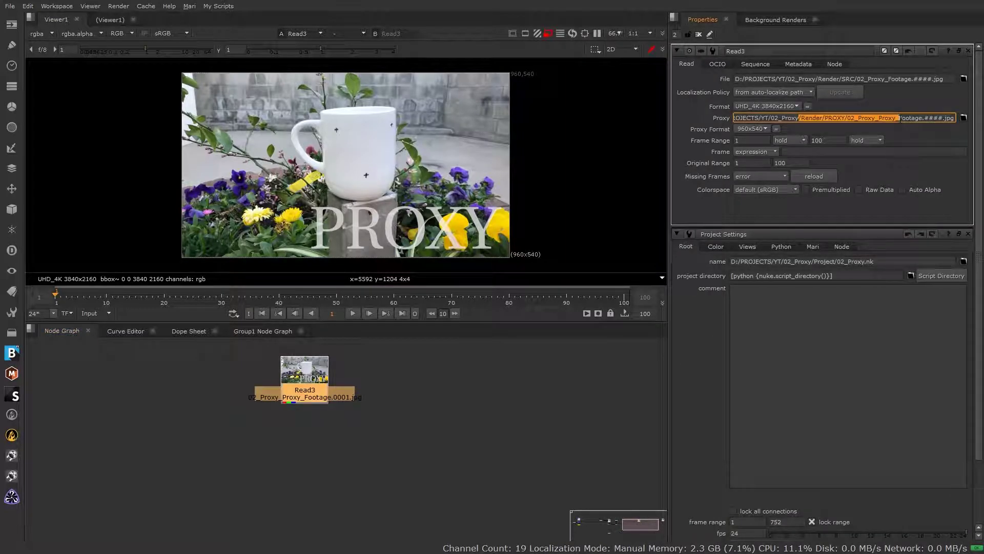
- Set the project's reading of proxy files to never
{"action": "scroll", "coordinate": [823, 287], "scroll_direction": "down", "scroll_amount": 3}
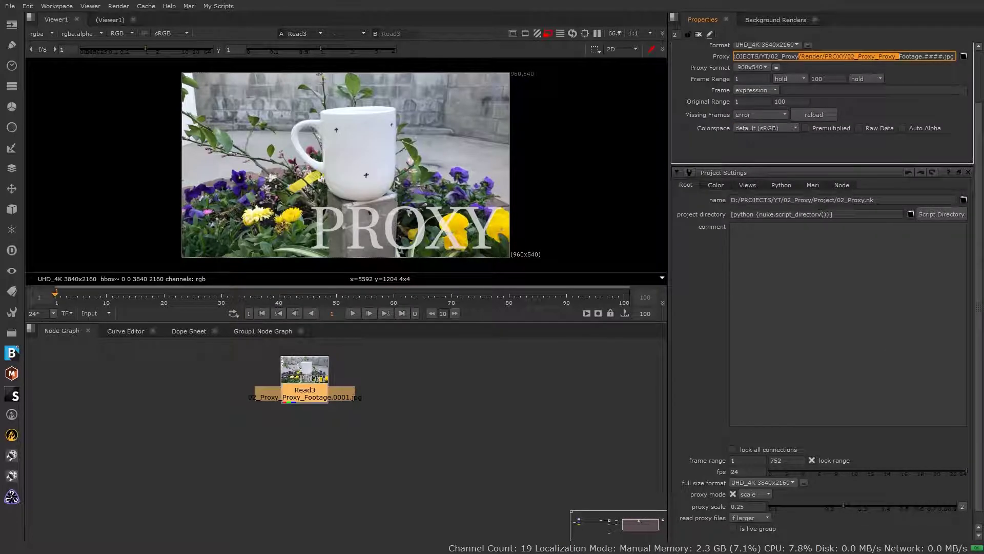
{"action": "left_click", "coordinate": [748, 518]}
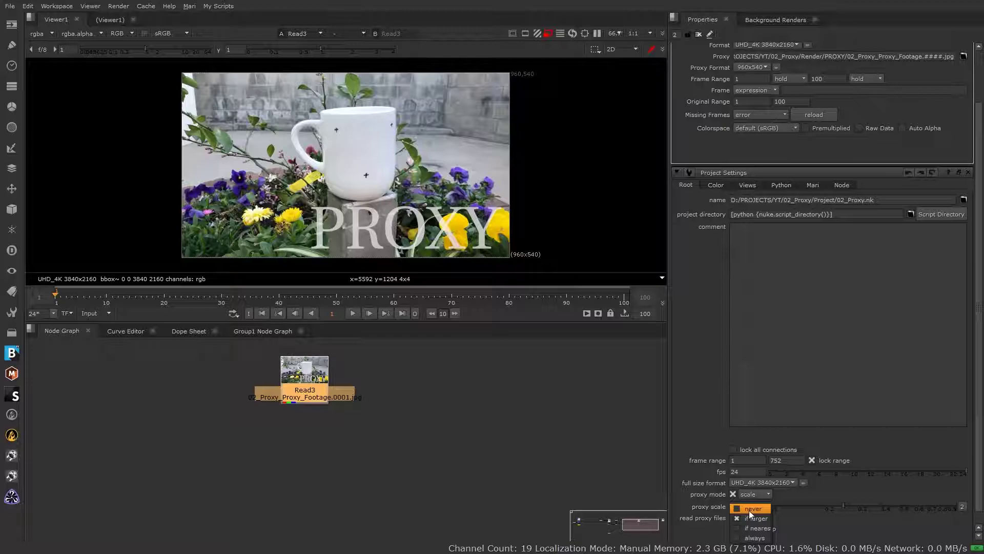
{"action": "left_click", "coordinate": [749, 510]}
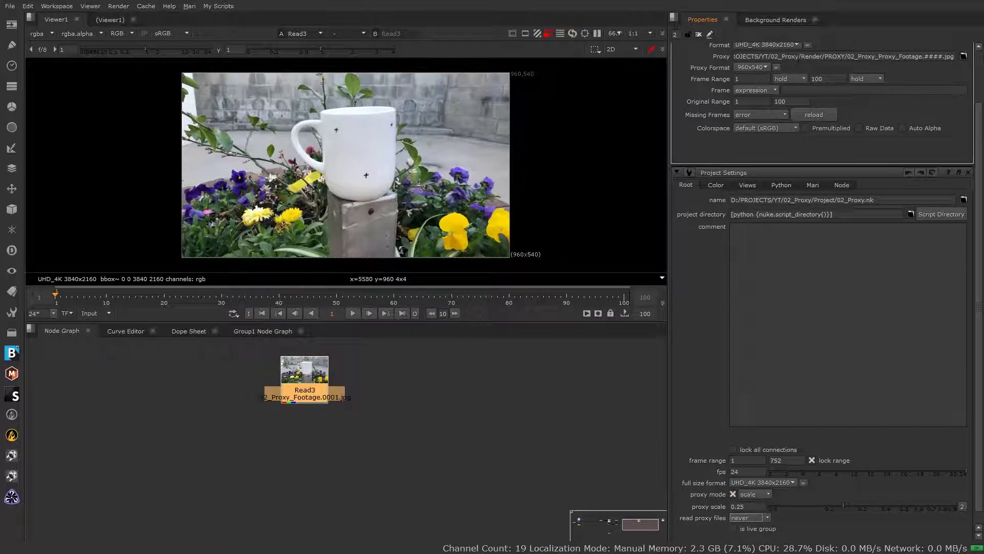
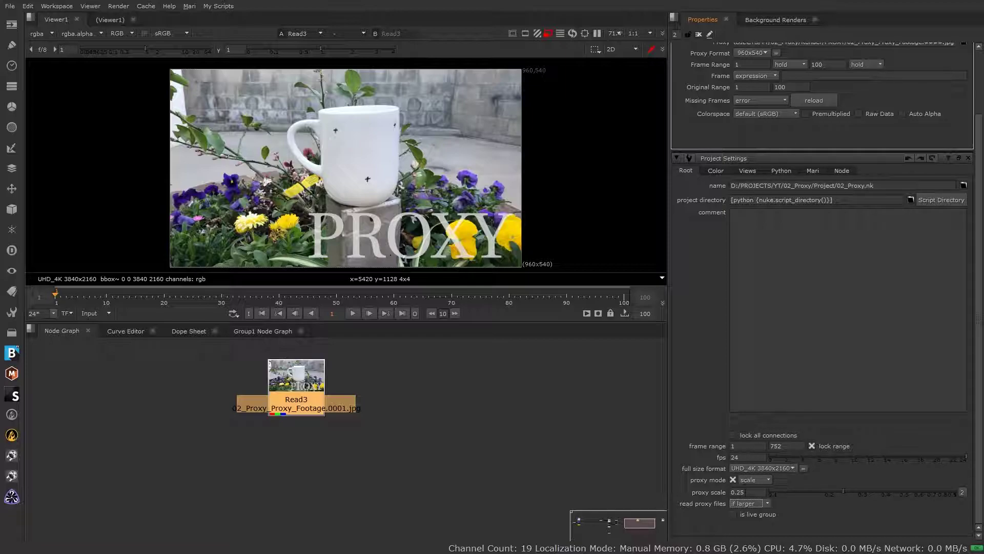
- Test the proxy scale at 0.26 and down to 0.16, and restore it to 0.25
{"action": "left_click", "coordinate": [742, 492]}
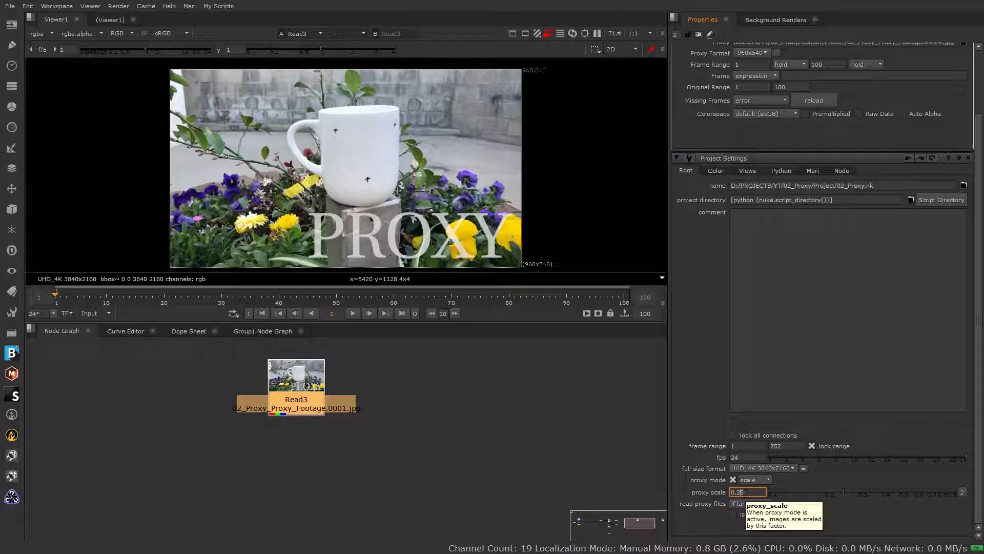
{"action": "key", "text": "Up"}
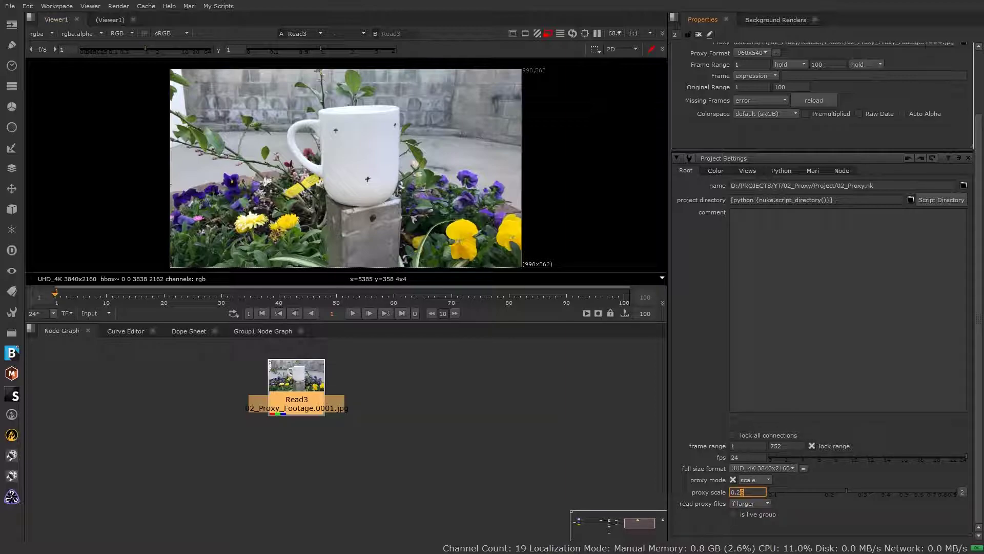
{"action": "key", "text": "Return"}
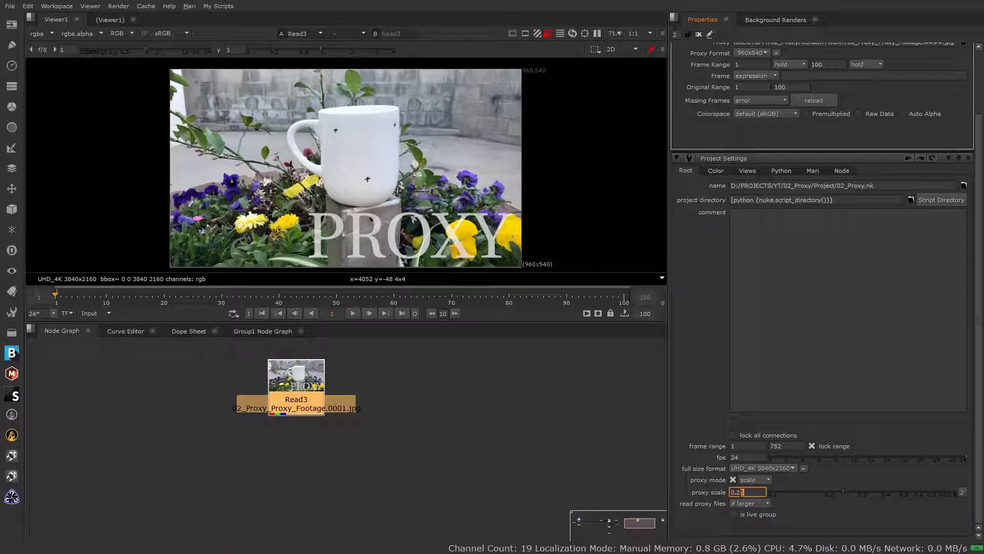
{"action": "type", "text": "6"}
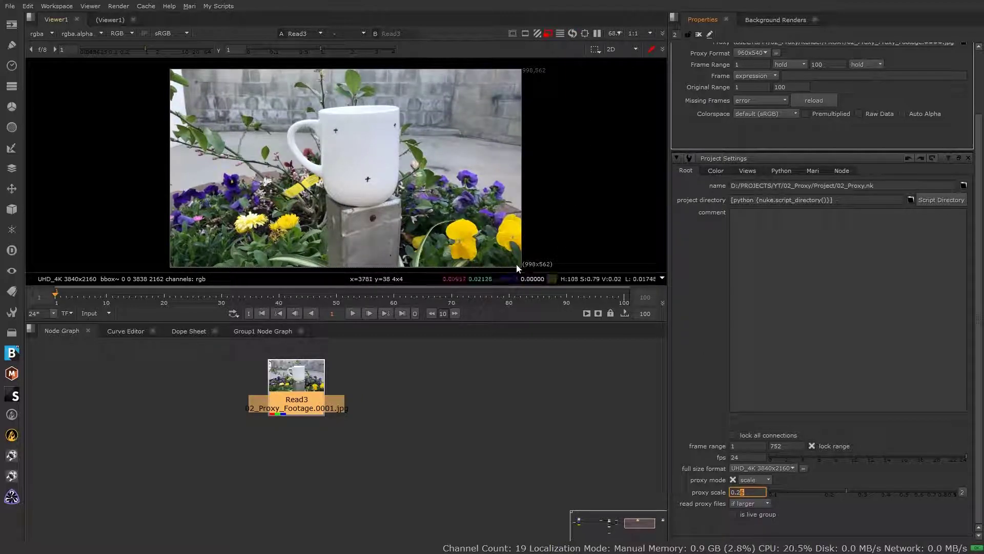
{"action": "scroll", "coordinate": [747, 491], "scroll_direction": "down", "scroll_amount": 1}
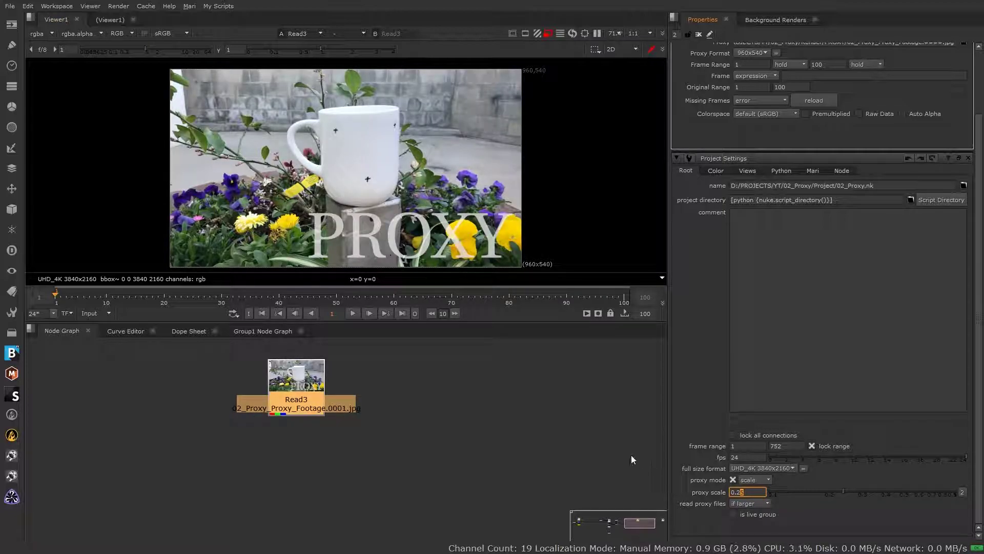
{"action": "scroll", "coordinate": [747, 492], "scroll_direction": "down", "scroll_amount": 3}
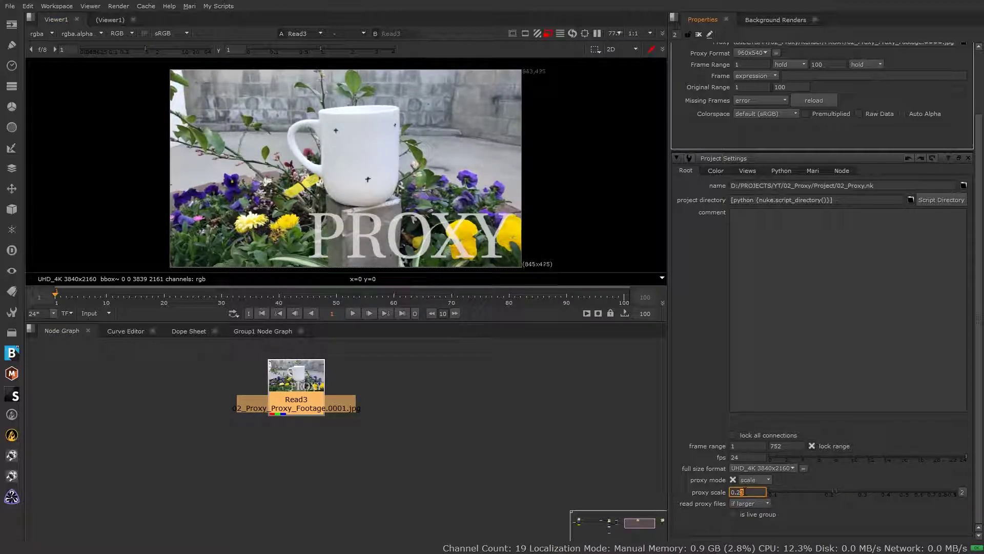
{"action": "scroll", "coordinate": [743, 491], "scroll_direction": "down", "scroll_amount": 7}
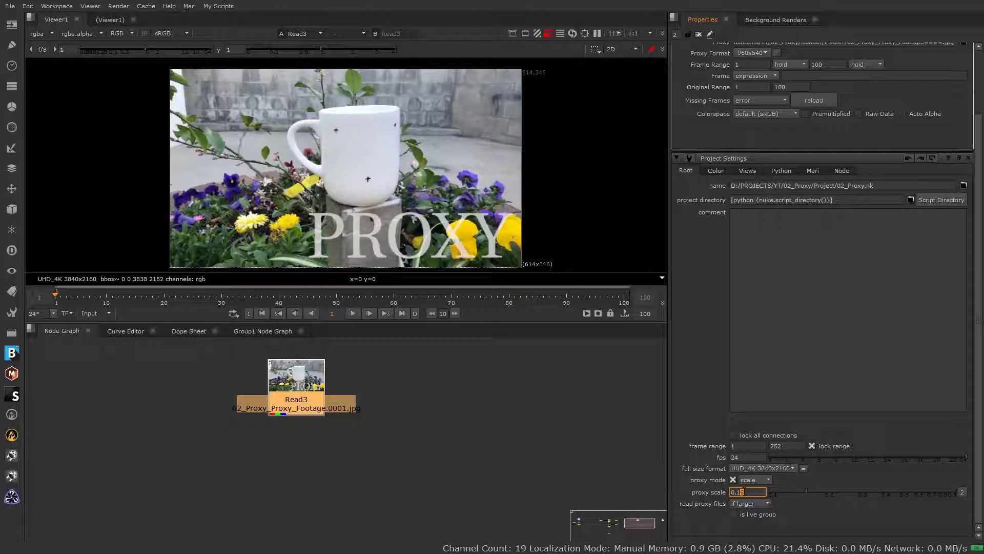
{"action": "scroll", "coordinate": [747, 492], "scroll_direction": "up", "scroll_amount": 10}
- Set the project's reading of proxy files to if nearest and raise the proxy scale gradually to 0.5
{"action": "left_click", "coordinate": [757, 502]}
{"action": "left_click", "coordinate": [758, 510]}
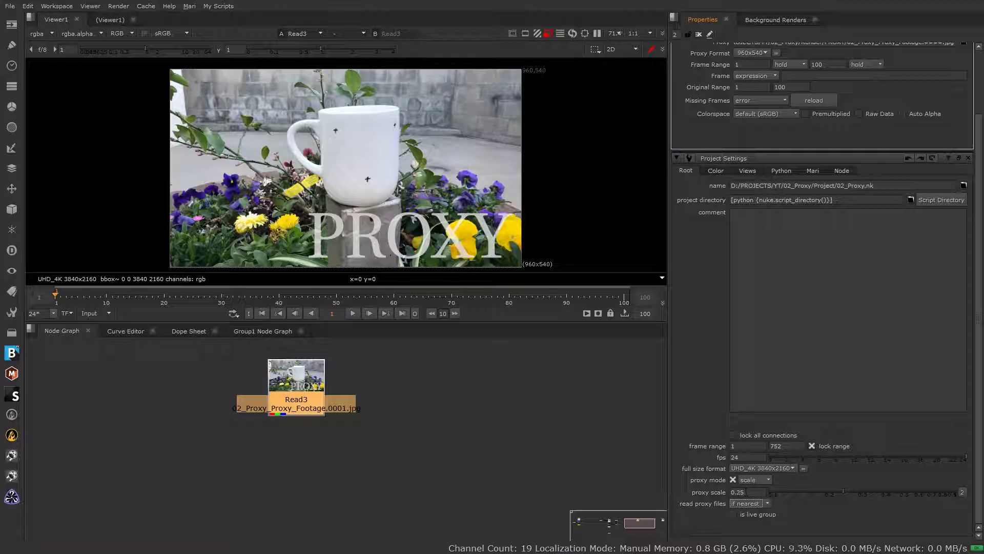
{"action": "double_click", "coordinate": [749, 494]}
{"action": "type", "text": "0.34"}
{"action": "key", "text": "Return"}
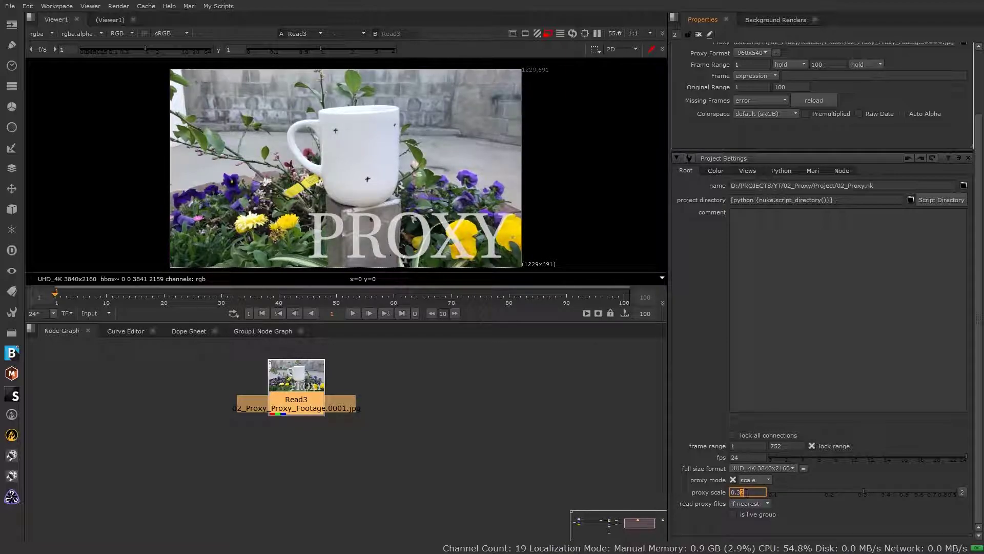
{"action": "scroll", "coordinate": [748, 494], "scroll_direction": "up", "scroll_amount": 9}
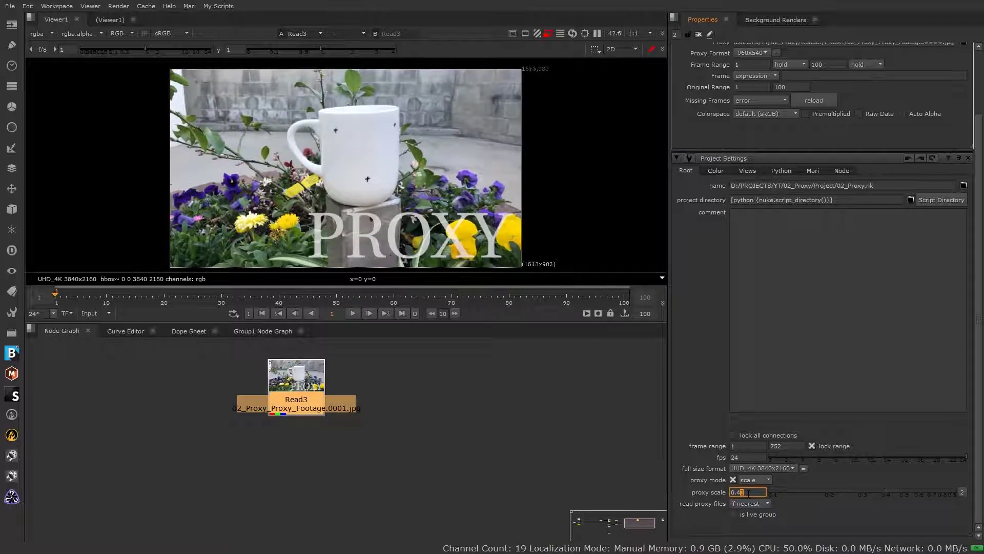
{"action": "scroll", "coordinate": [749, 493], "scroll_direction": "up", "scroll_amount": 4}
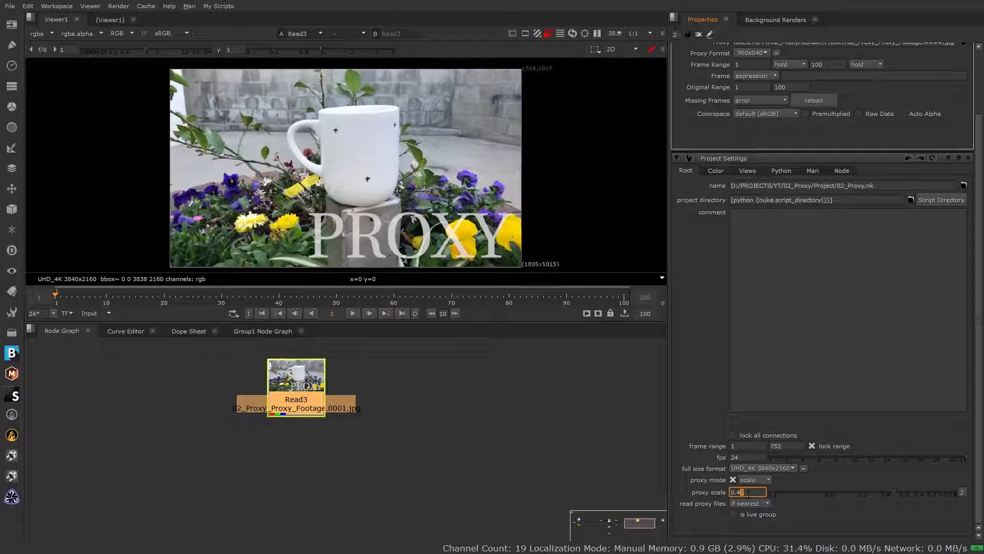
{"action": "scroll", "coordinate": [749, 493], "scroll_direction": "up", "scroll_amount": 2}
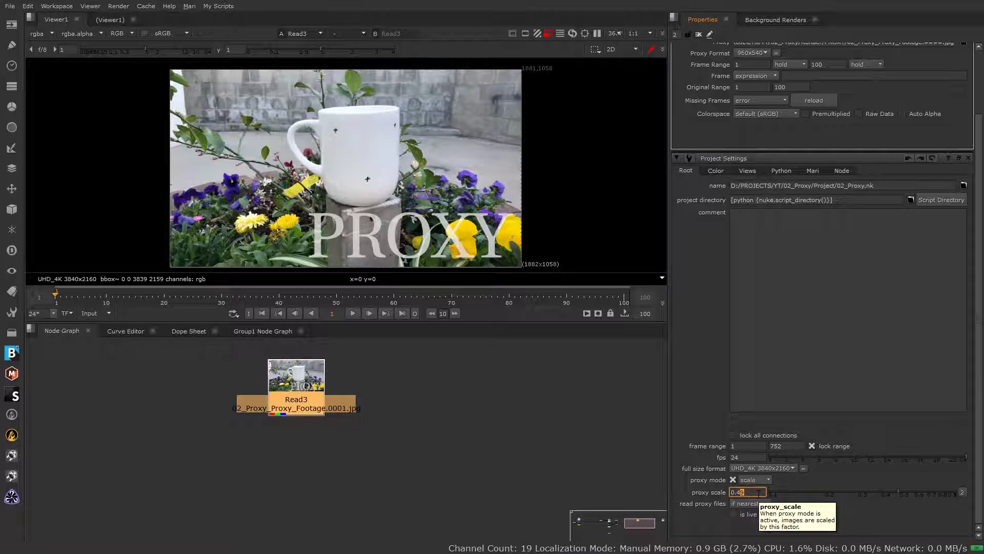
{"action": "key", "text": "Up"}
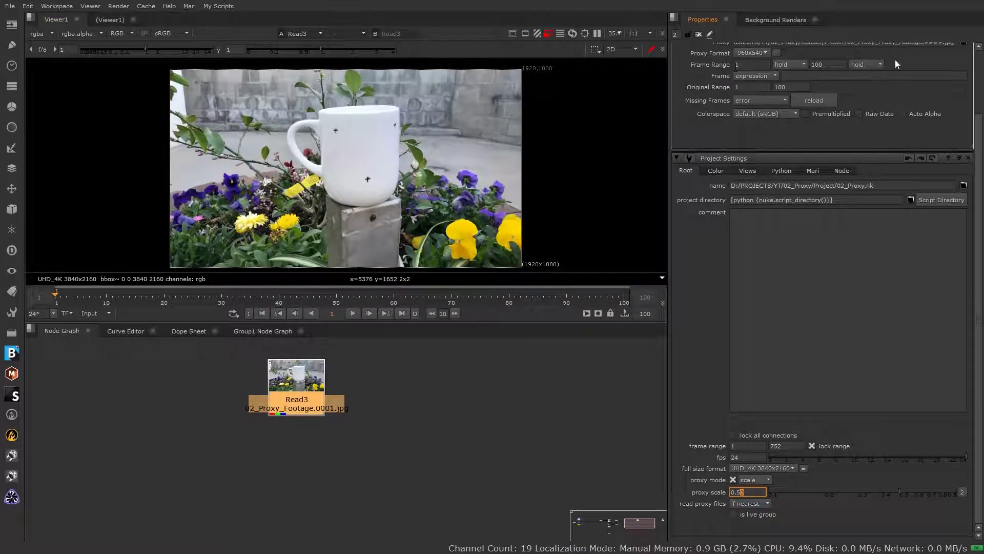
- Review Read3's proxy path and proxy format alongside the project's proxy settings
{"action": "scroll", "coordinate": [976, 67], "scroll_direction": "up", "scroll_amount": 3}
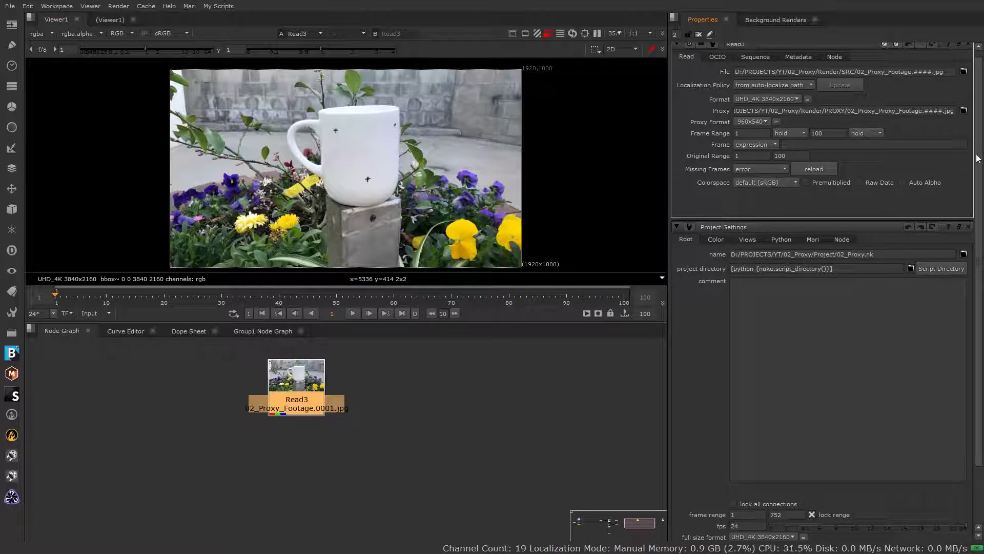
{"action": "scroll", "coordinate": [979, 158], "scroll_direction": "down", "scroll_amount": 2}
{"action": "left_click", "coordinate": [895, 63]}
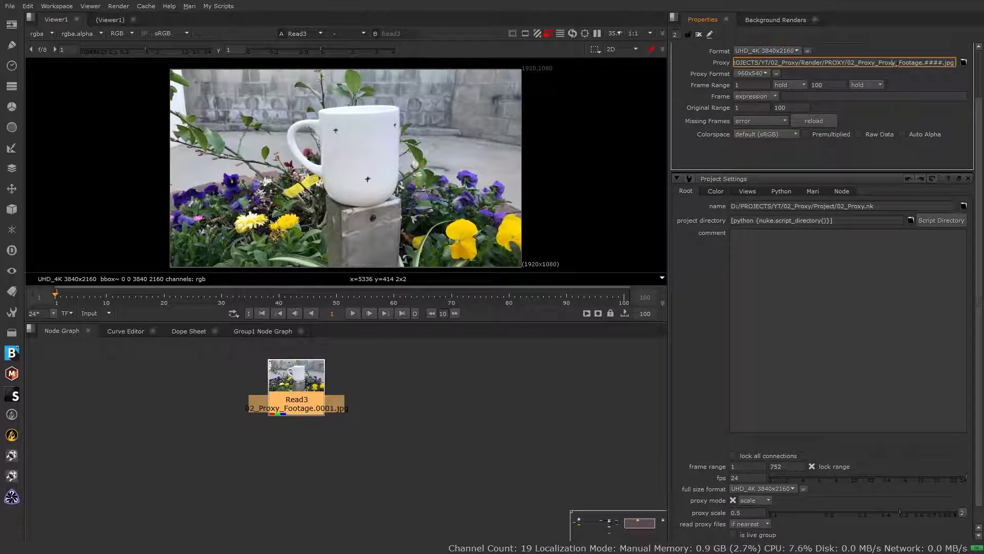
{"action": "scroll", "coordinate": [963, 145], "scroll_direction": "down", "scroll_amount": 1}
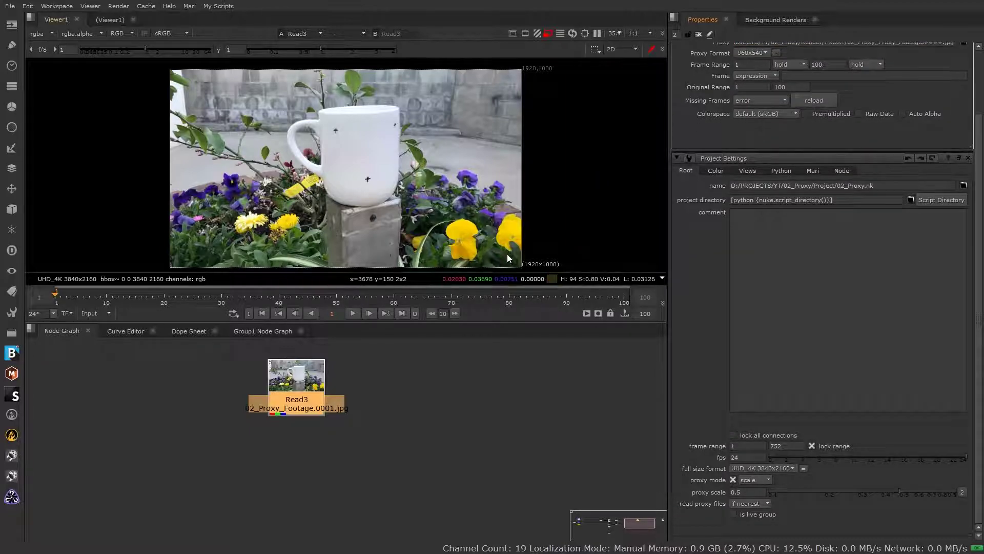
- Set the project's proxy scale to 0.49
{"action": "left_click", "coordinate": [742, 492]}
{"action": "key", "text": "BackSpace"}
{"action": "type", "text": "49"}
{"action": "key", "text": "Return"}
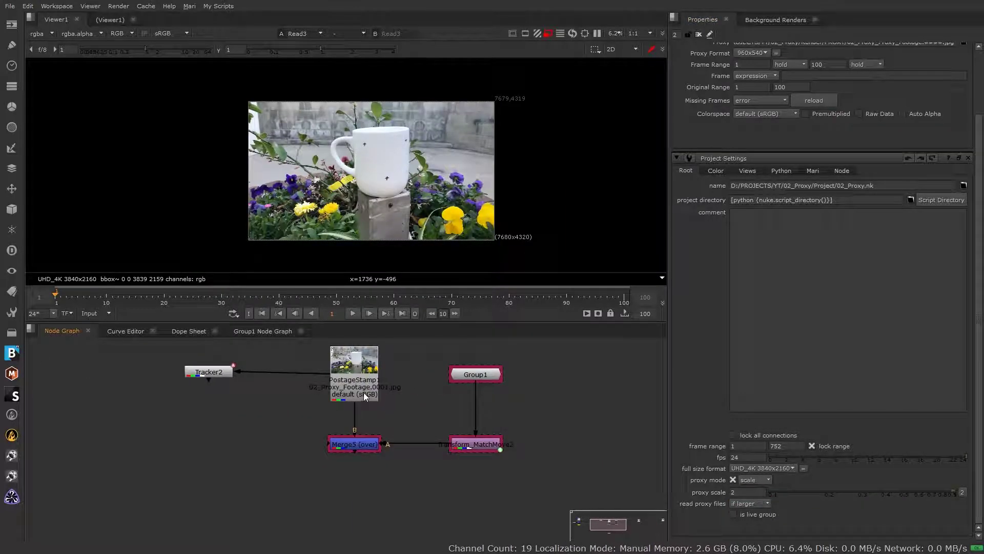
- Toggle the viewer's proxy mode off and on again, and open the Tracker2 and Group1 properties
{"action": "middle_click_drag", "start_coordinate": [380, 373], "coordinate": [342, 387]}
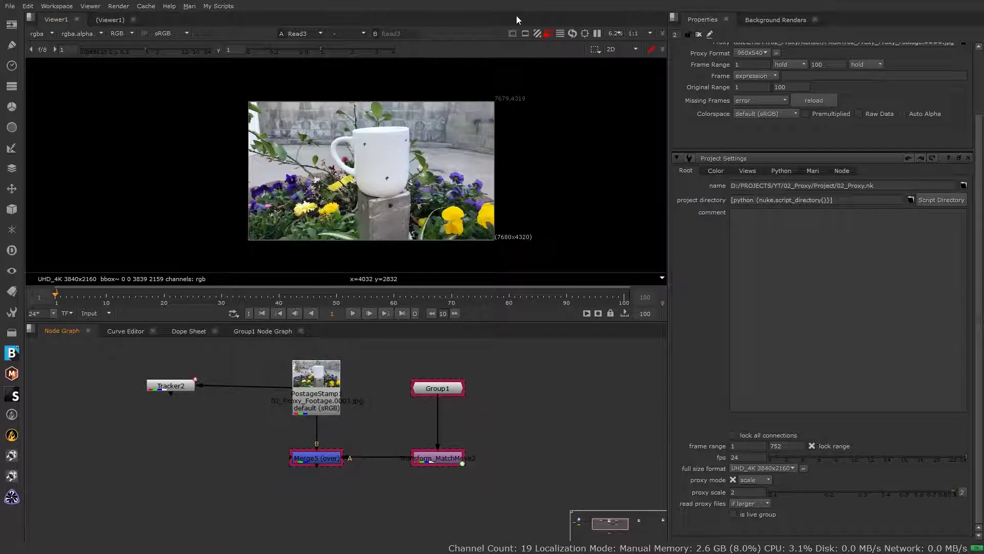
{"action": "left_click", "coordinate": [548, 33]}
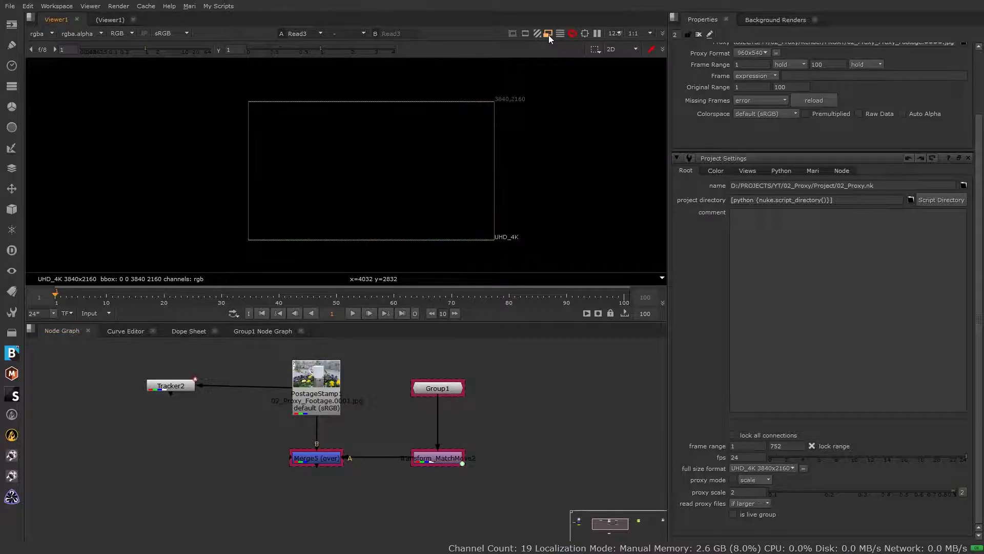
{"action": "double_click", "coordinate": [178, 386]}
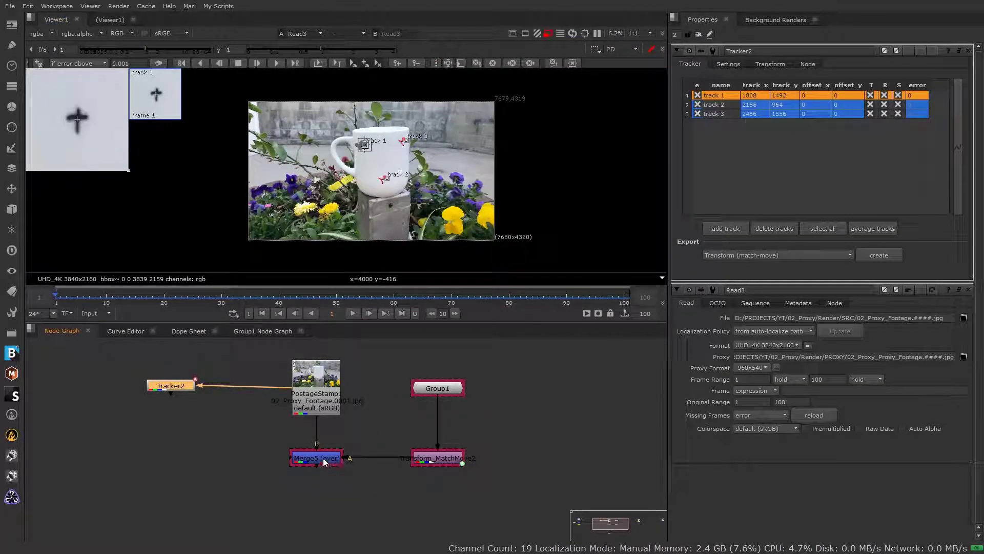
{"action": "double_click", "coordinate": [448, 390]}
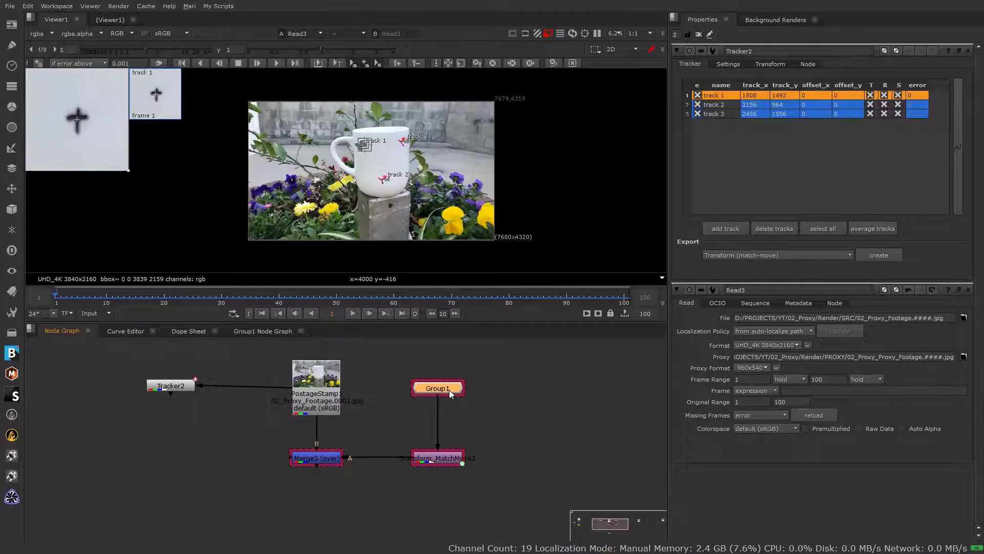
- Display Group1 and the Merge5 composite in the viewer, and close all open node properties
{"action": "key", "text": "1"}
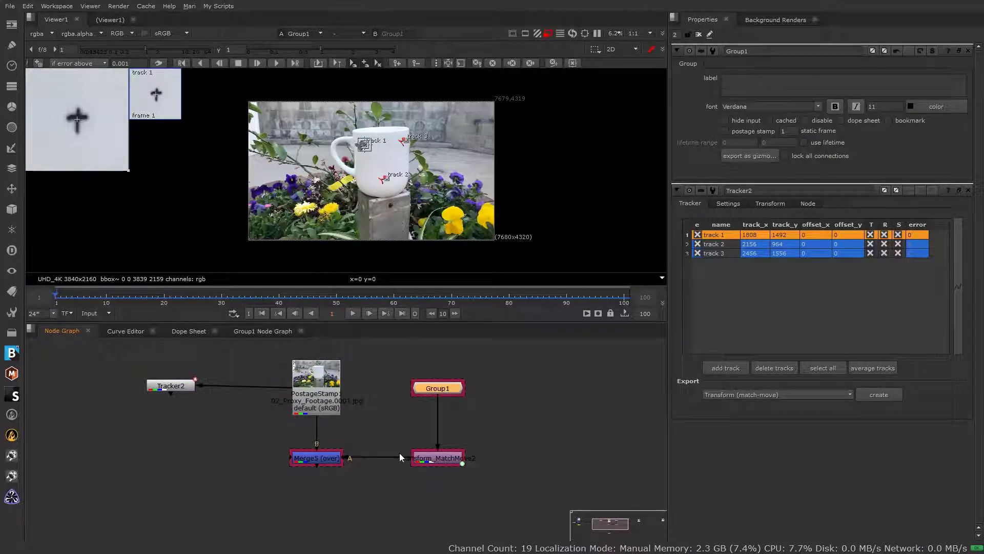
{"action": "left_click", "coordinate": [443, 460]}
{"action": "left_click", "coordinate": [326, 461]}
{"action": "key", "text": "1"}
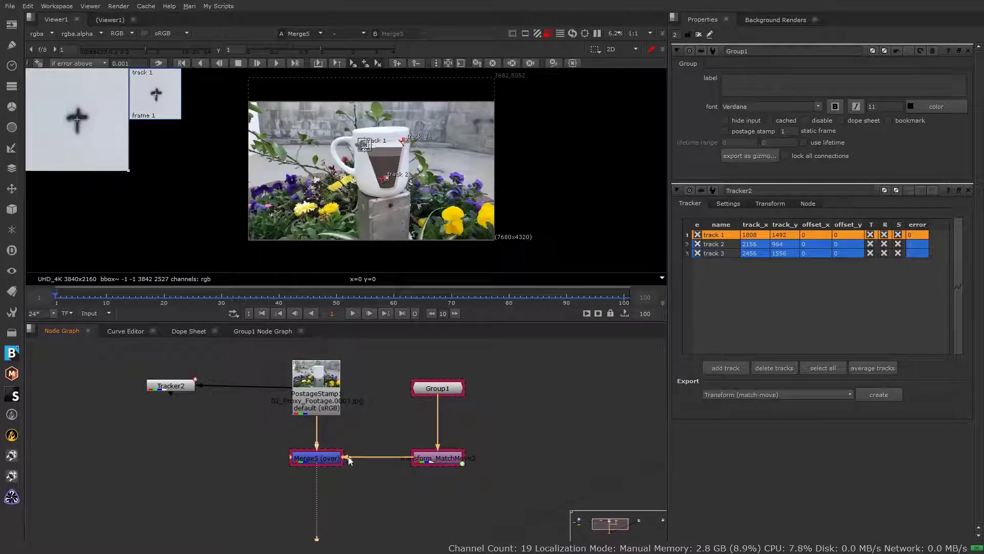
{"action": "left_click", "coordinate": [652, 75]}
{"action": "left_click", "coordinate": [698, 35]}
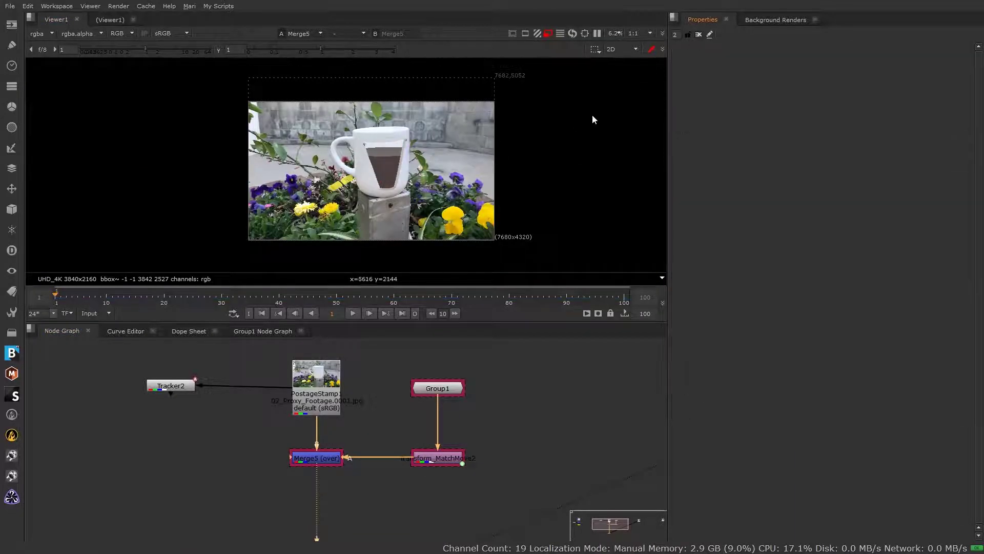
- Play the Merge5 composite in proxy mode and return to the first frame
{"action": "scroll", "coordinate": [392, 254], "scroll_direction": "up", "scroll_amount": 2}
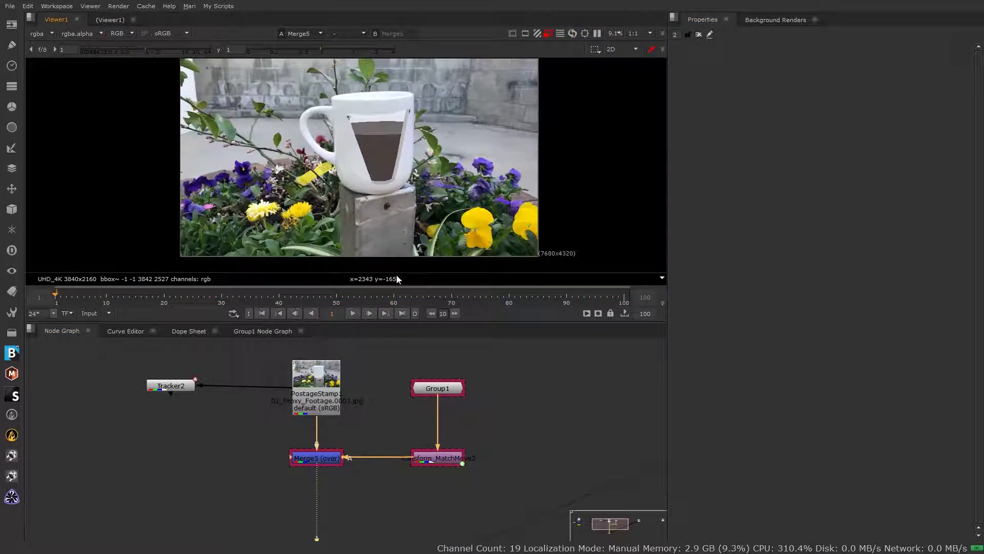
{"action": "left_click", "coordinate": [352, 314]}
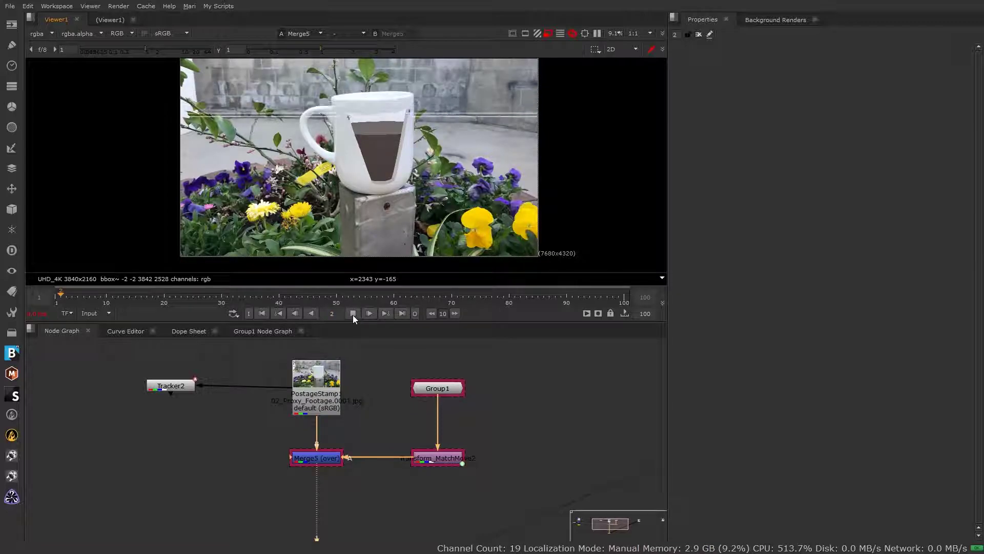
{"action": "left_click", "coordinate": [261, 314]}
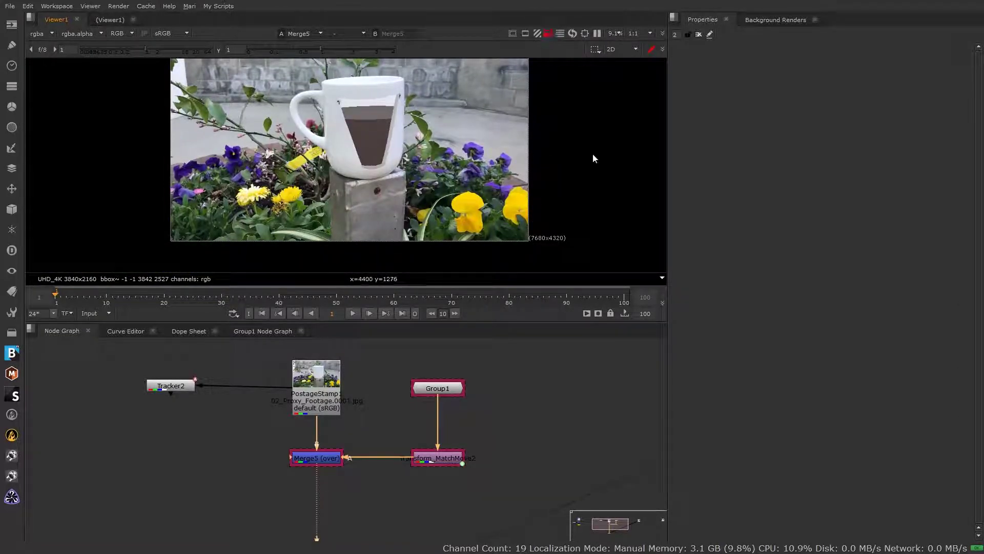
- Set the project's proxy scale to 0.25 and compare the composite with proxy mode off and on
{"action": "key", "text": "s"}
{"action": "left_click", "coordinate": [747, 384]}
{"action": "type", "text": ".25"}
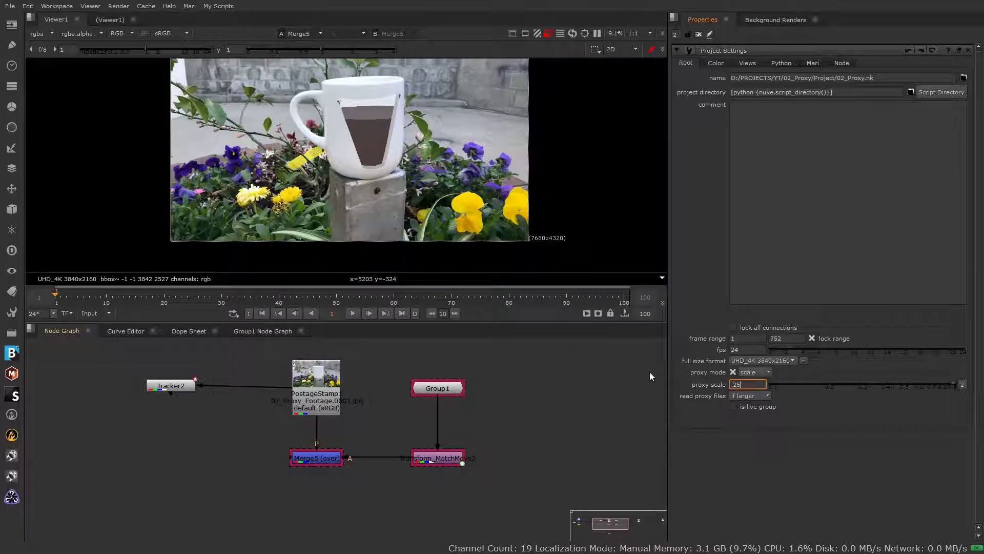
{"action": "key", "text": "Return"}
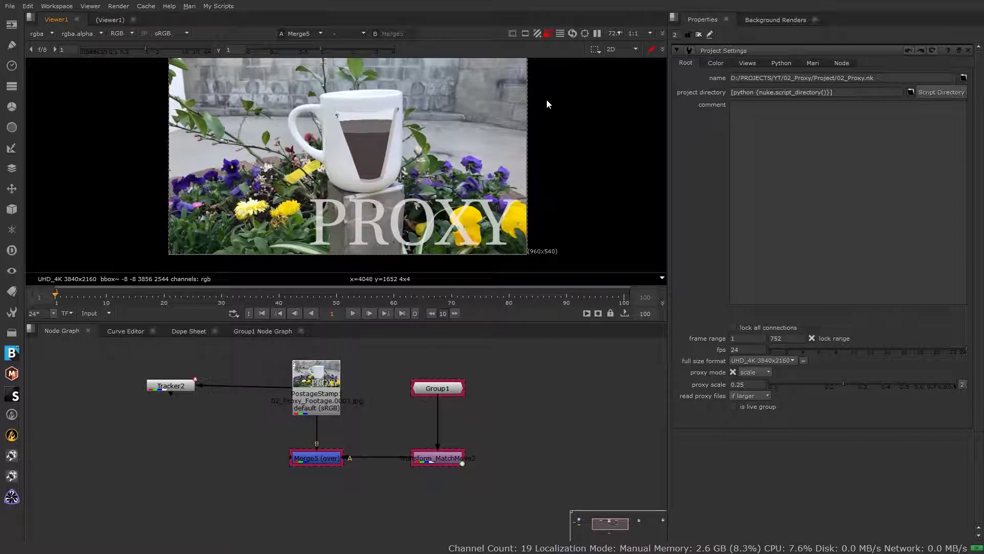
{"action": "left_click", "coordinate": [548, 35]}
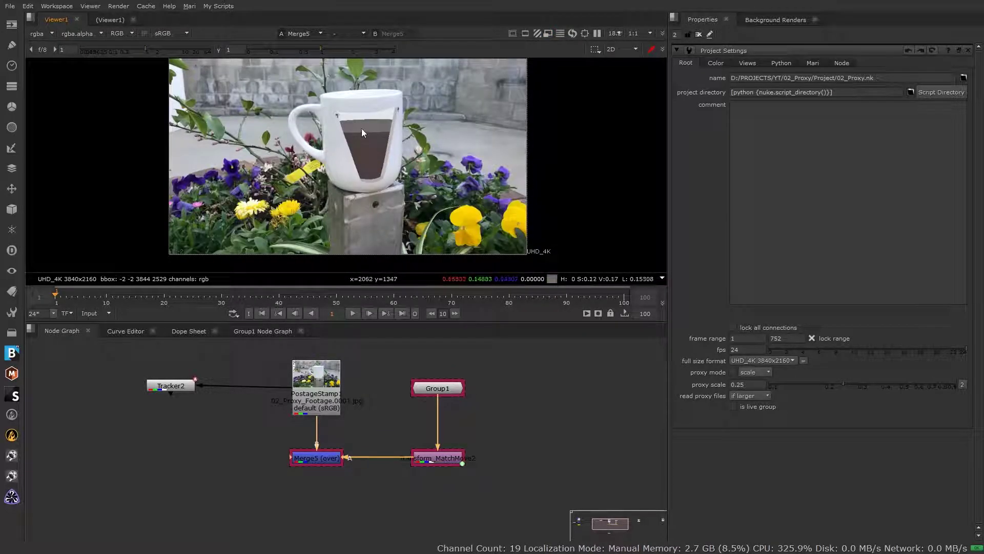
{"action": "left_click", "coordinate": [548, 35]}
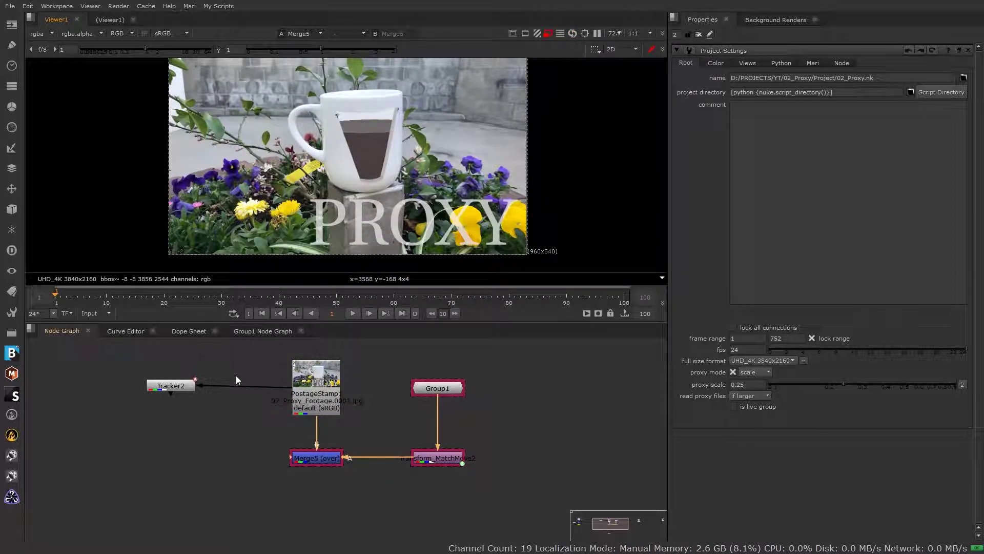
- Add a GridWarp3 node and connect it below Merge5
{"action": "middle_click_drag", "start_coordinate": [243, 377], "coordinate": [287, 376]}
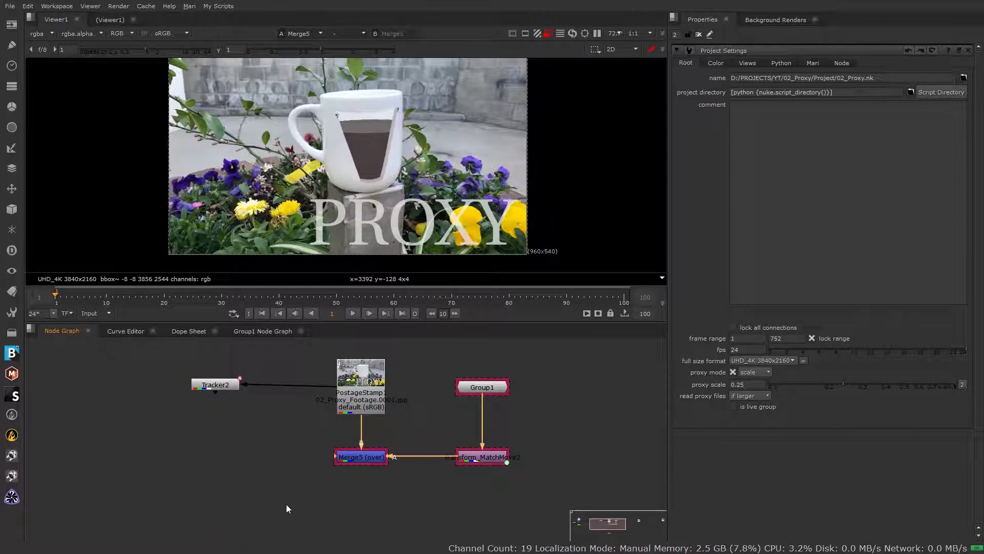
{"action": "key", "text": "Tab"}
{"action": "type", "text": "gri"}
{"action": "key", "text": "Return"}
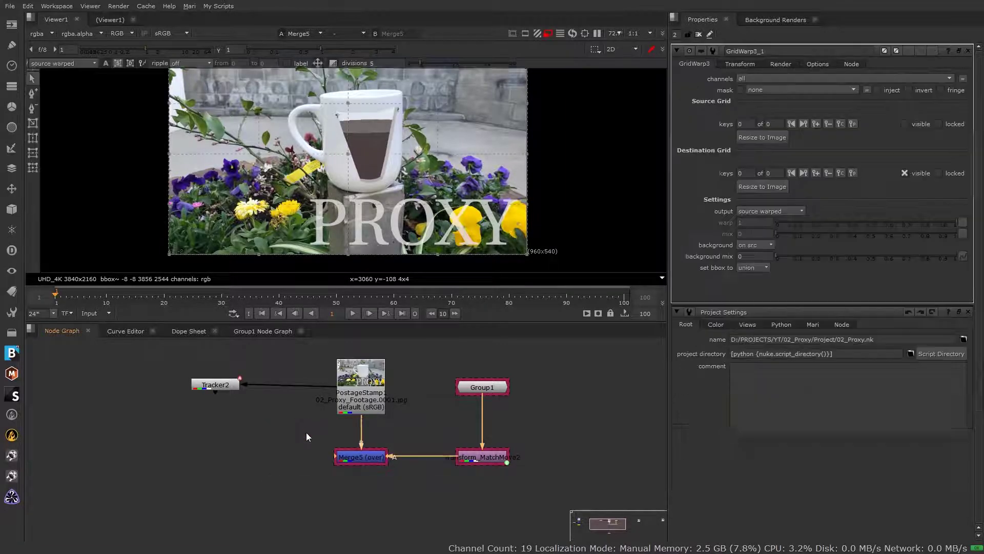
{"action": "left_click_drag", "start_coordinate": [365, 487], "coordinate": [370, 492]}
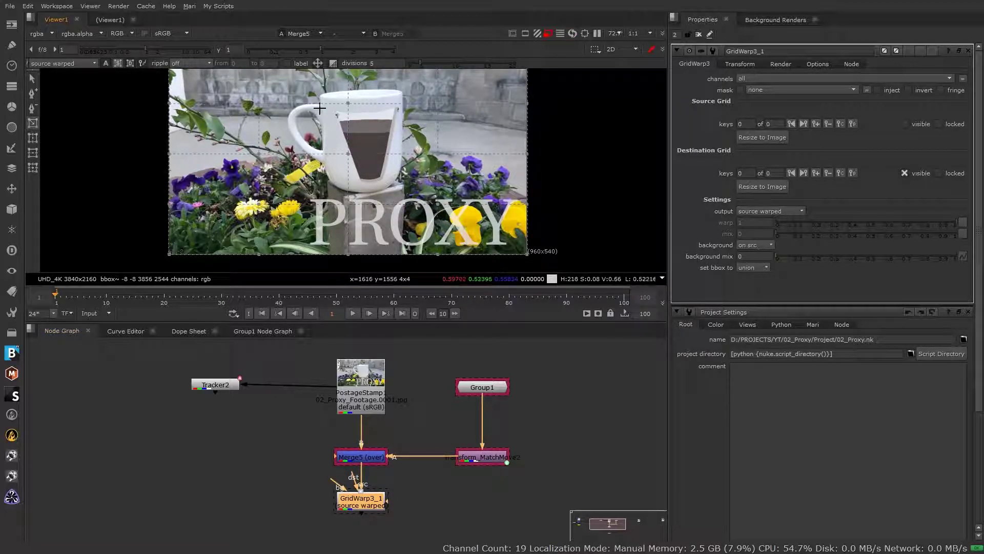
- Try to draw a warp grid around the mug while proxy mode is on
{"action": "left_click_drag", "start_coordinate": [320, 93], "coordinate": [405, 192], "text": "ctrl+shift"}
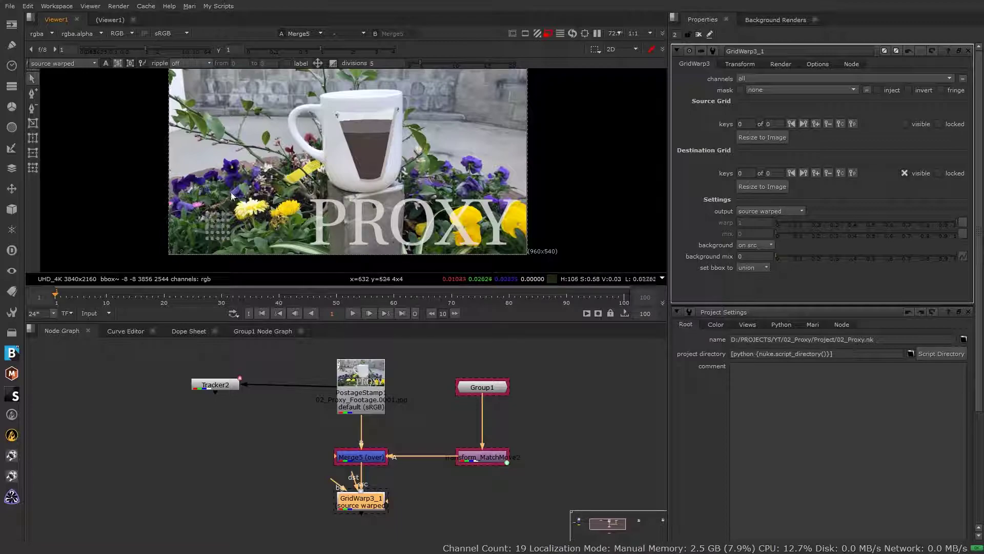
{"action": "left_click", "coordinate": [547, 34]}
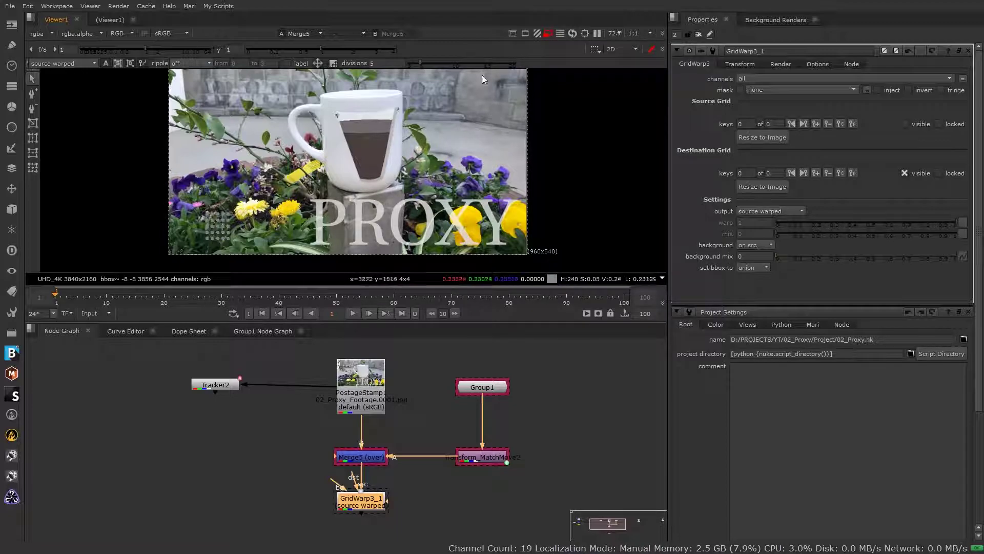
- Draw the warp grid around the mug with proxy mode off, and toggle proxy mode to compare its placement
{"action": "left_click", "coordinate": [547, 34]}
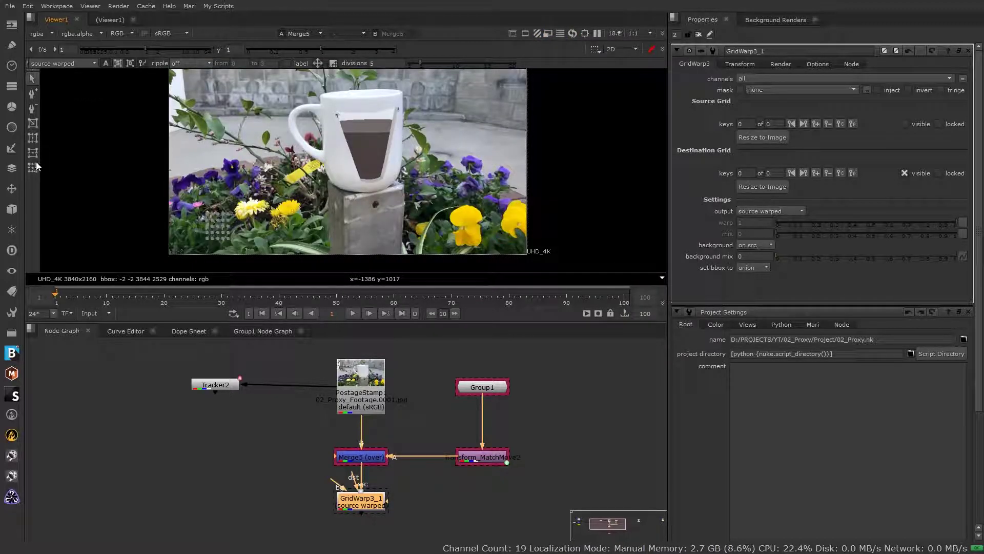
{"action": "left_click", "coordinate": [33, 124]}
{"action": "left_click_drag", "start_coordinate": [322, 95], "coordinate": [404, 191]}
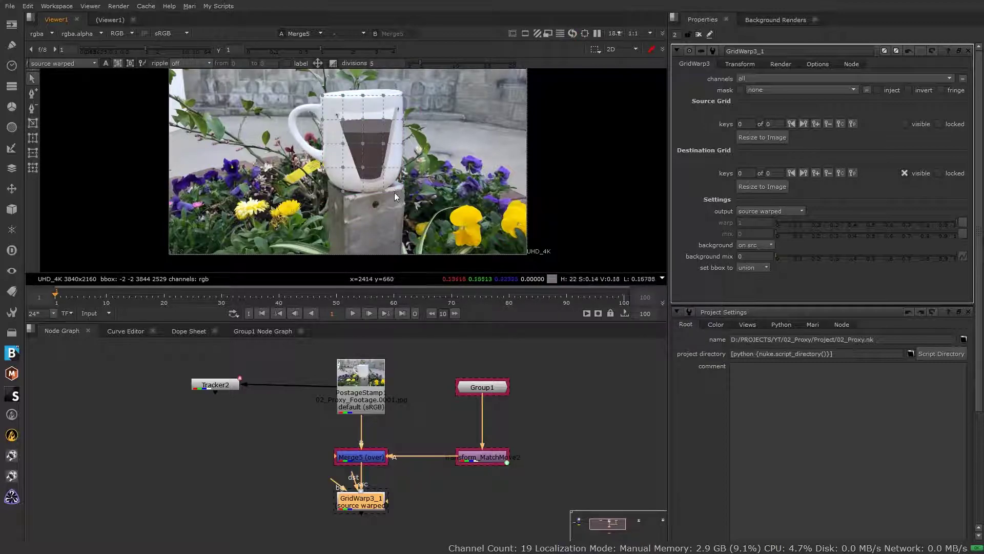
{"action": "left_click", "coordinate": [548, 34]}
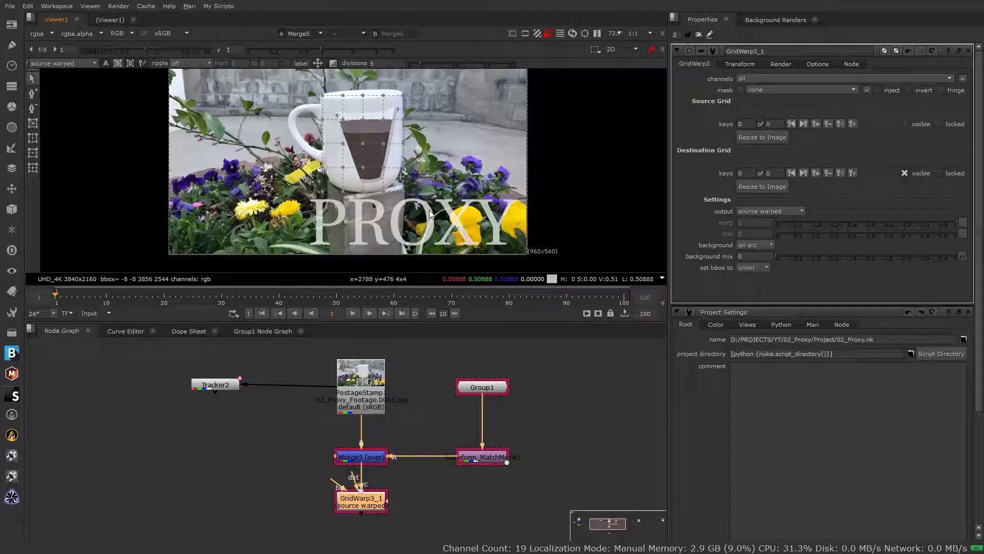
{"action": "left_click", "coordinate": [548, 33]}
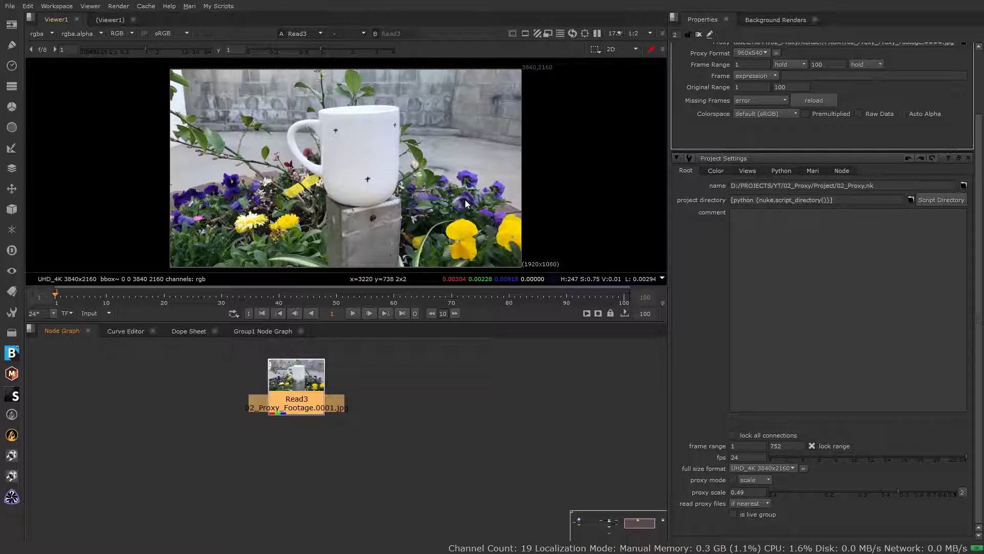
- Compare Read3 at viewer downscale ratios 1:1, 1:2 and 1:4 with proxy mode off
{"action": "left_click", "coordinate": [650, 33]}
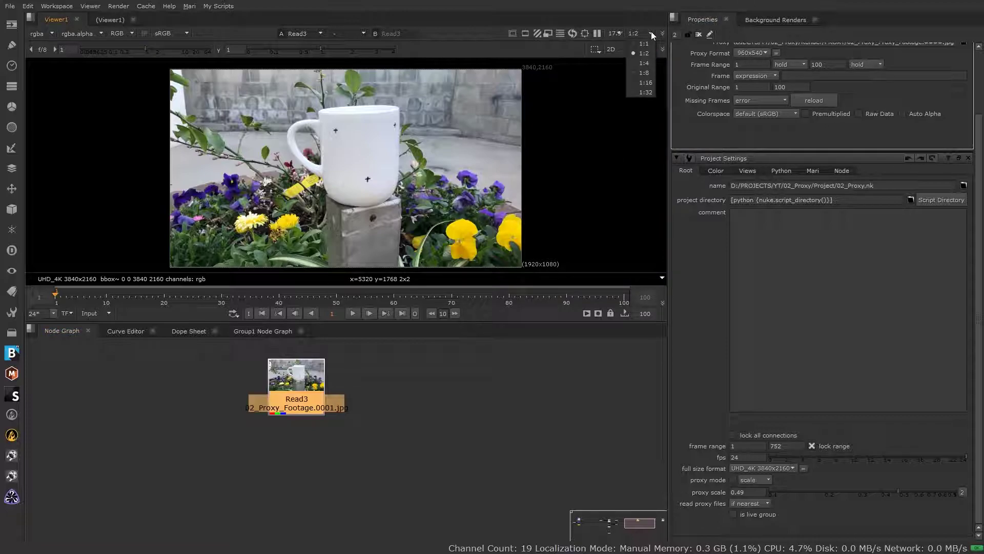
{"action": "left_click", "coordinate": [645, 40]}
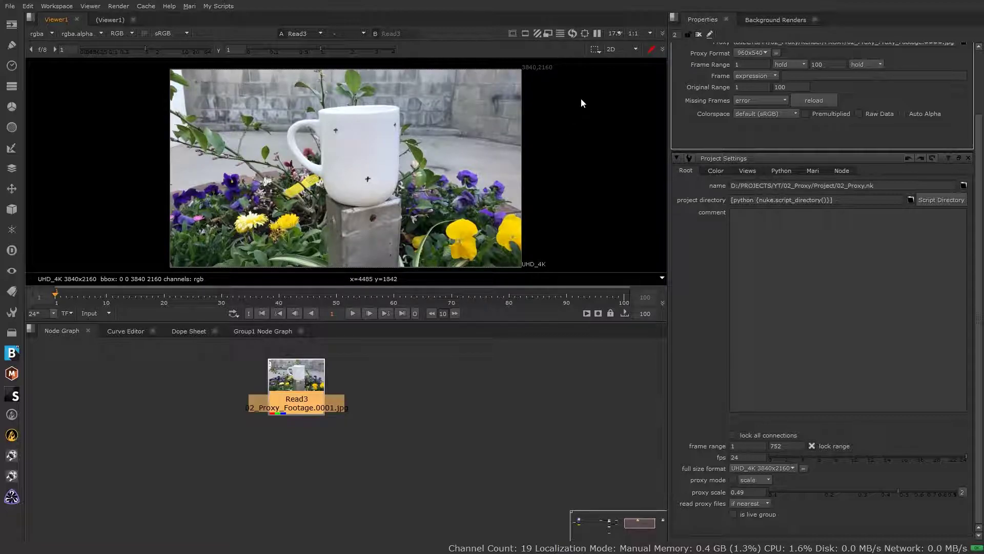
{"action": "left_click", "coordinate": [644, 33]}
{"action": "left_click", "coordinate": [644, 44]}
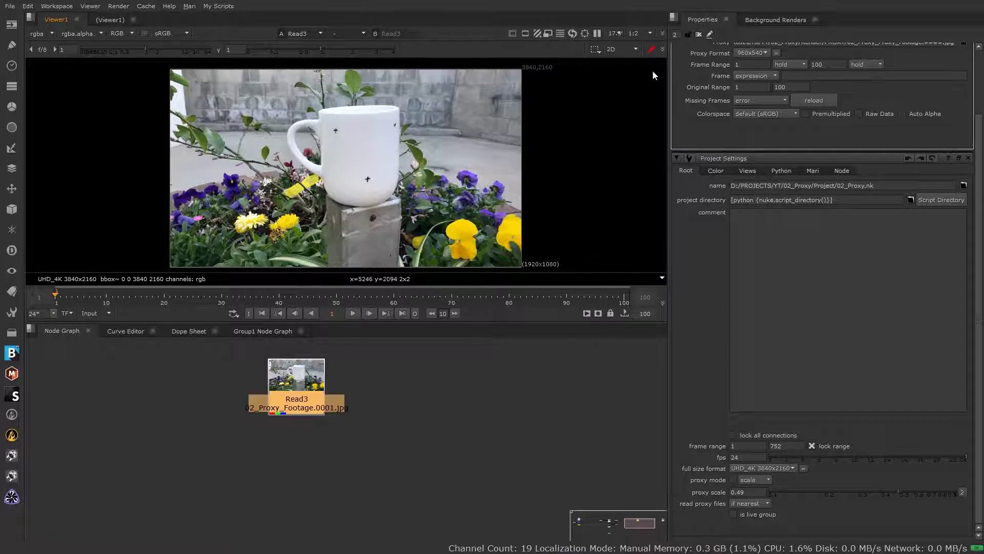
{"action": "left_click", "coordinate": [648, 34]}
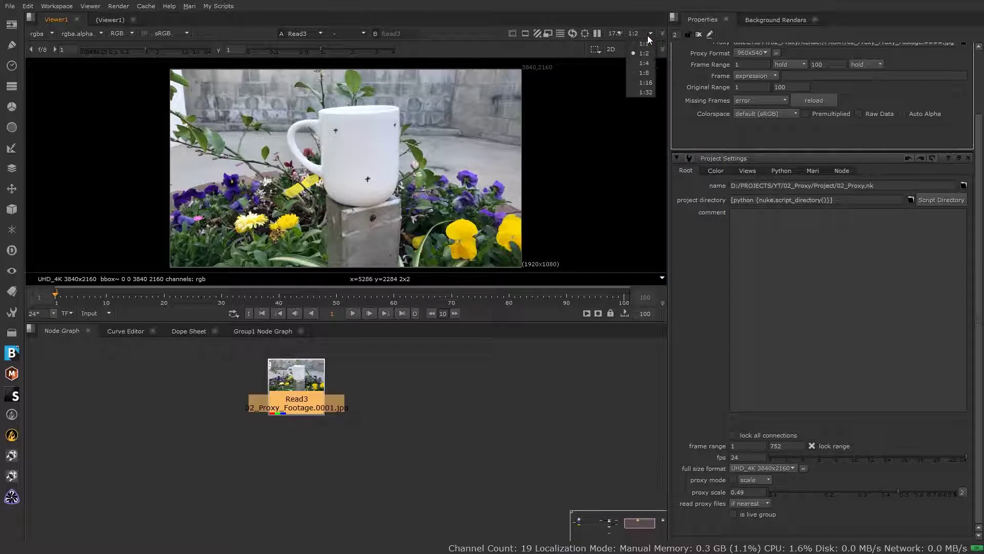
{"action": "left_click", "coordinate": [645, 63]}
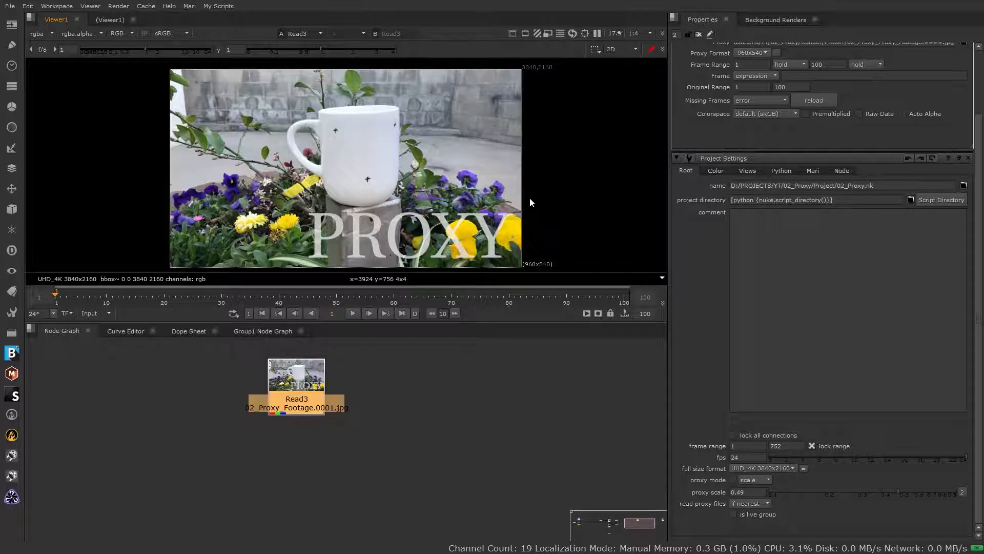
- Set the viewer's downscale ratio to 1:1, play the Read3 footage and return to the first frame
{"action": "left_click", "coordinate": [645, 34]}
{"action": "left_click", "coordinate": [636, 46]}
{"action": "left_click", "coordinate": [358, 313]}
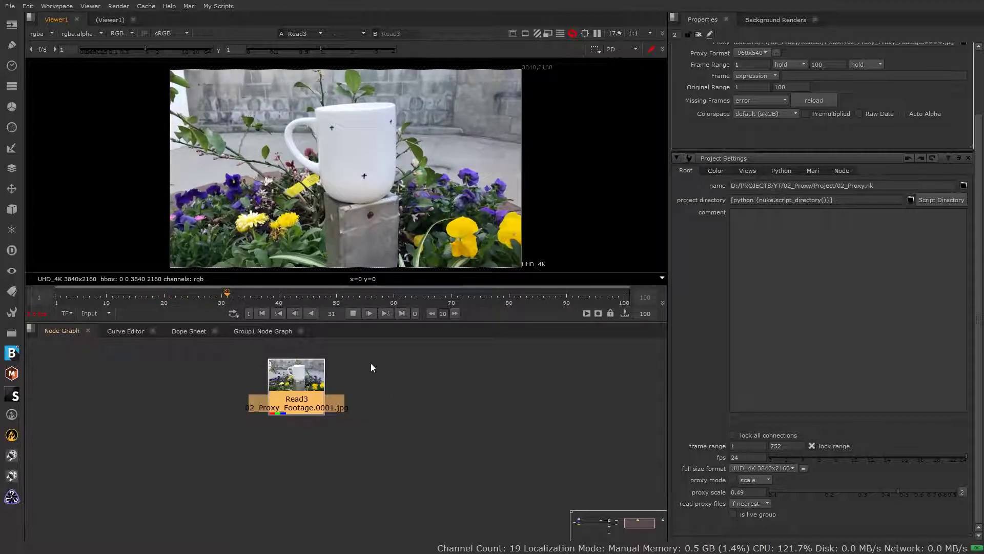
{"action": "left_click", "coordinate": [352, 313]}
{"action": "left_click", "coordinate": [262, 313]}
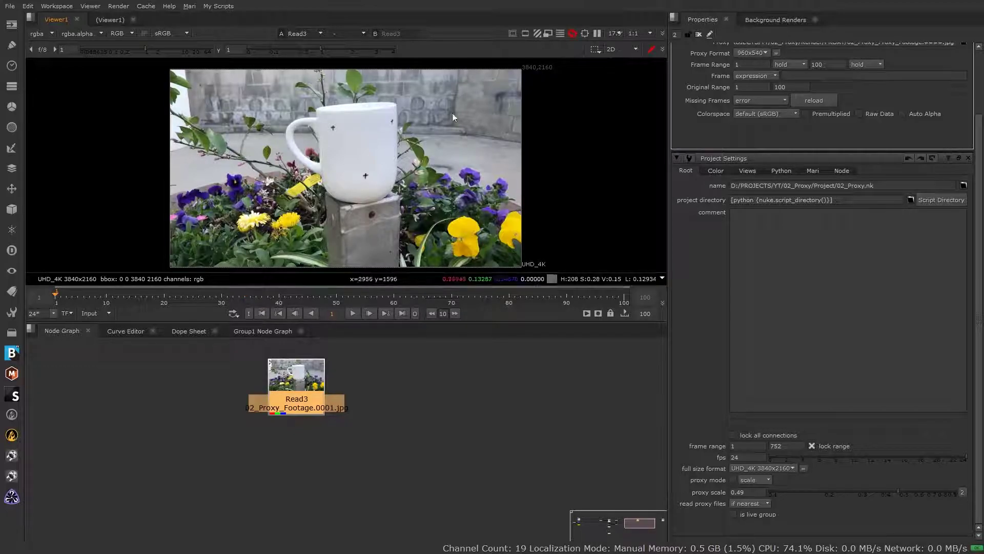
- Set the viewer's downscale ratio to 1:4 and play the Read3 footage
{"action": "left_click", "coordinate": [648, 34]}
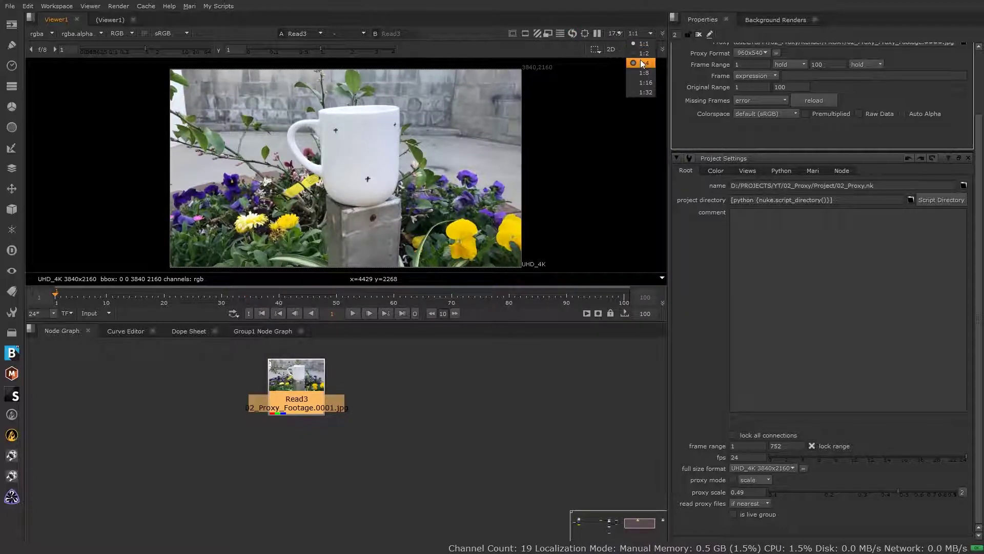
{"action": "left_click", "coordinate": [644, 63]}
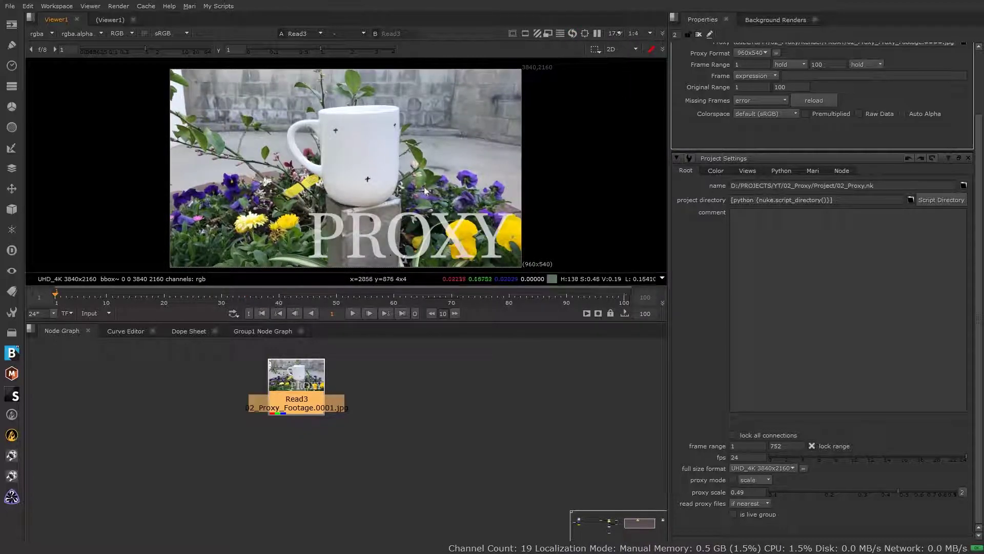
{"action": "left_click", "coordinate": [352, 314]}
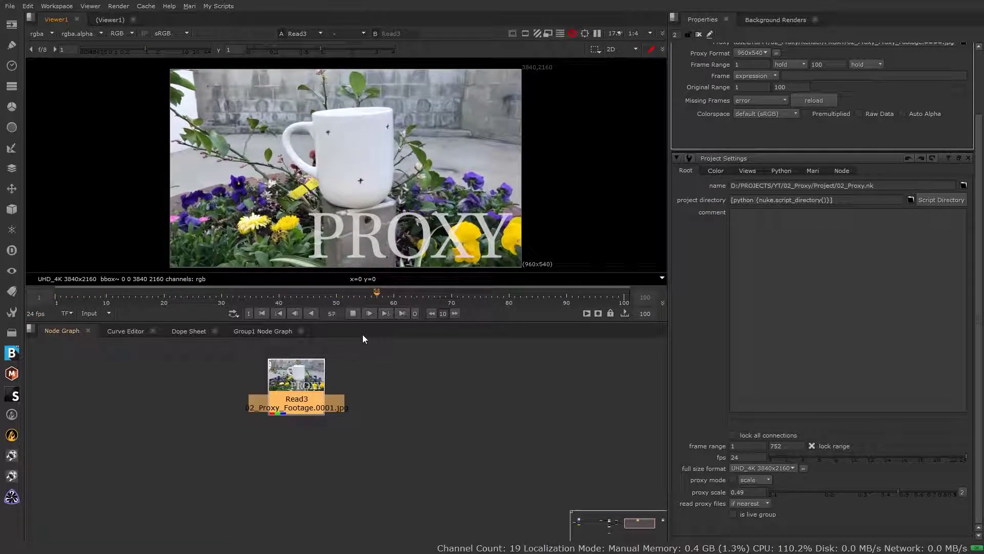
{"action": "left_click", "coordinate": [355, 313]}
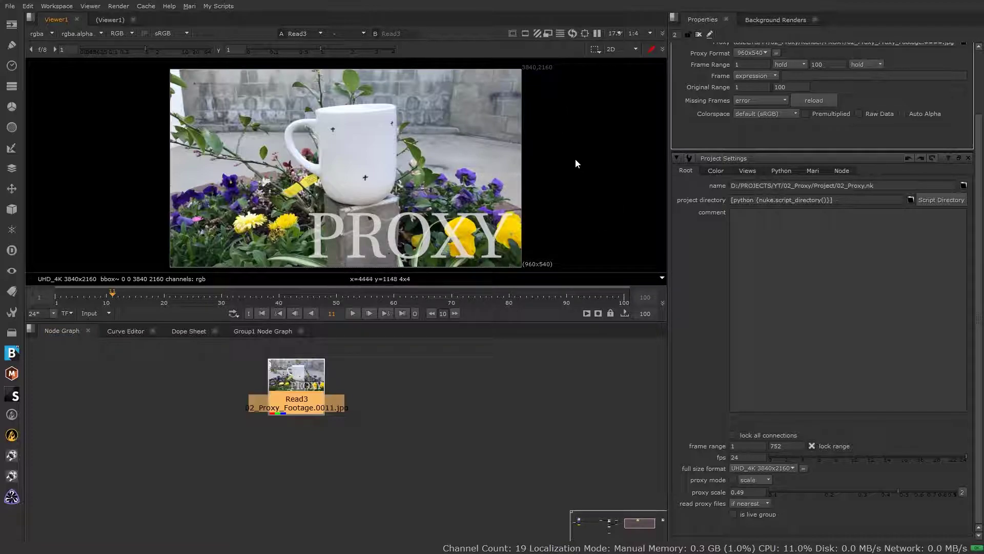
- Switch the viewer's downscale ratio to 1:1 and back to 1:4, and turn on proxy mode
{"action": "left_click", "coordinate": [644, 33]}
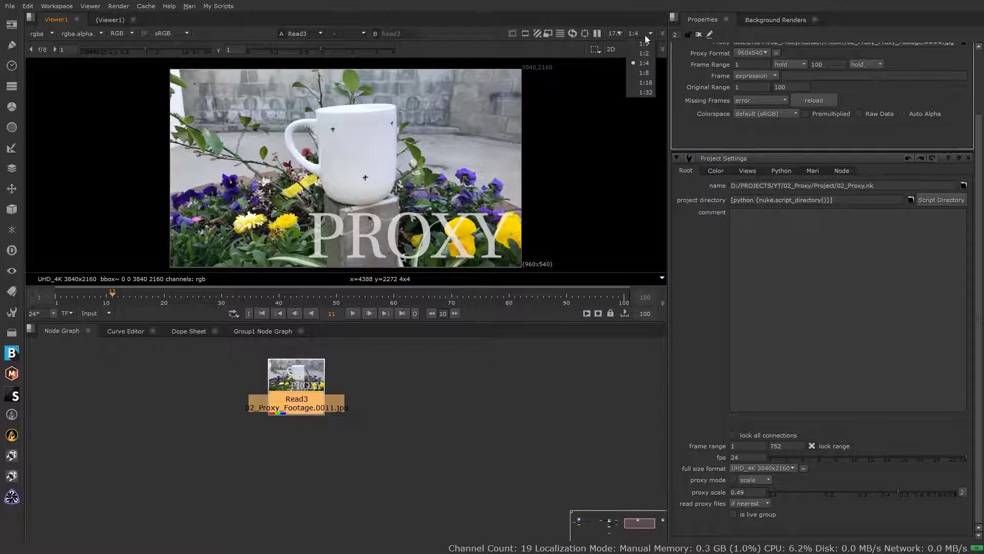
{"action": "left_click", "coordinate": [645, 41]}
{"action": "left_click", "coordinate": [648, 32]}
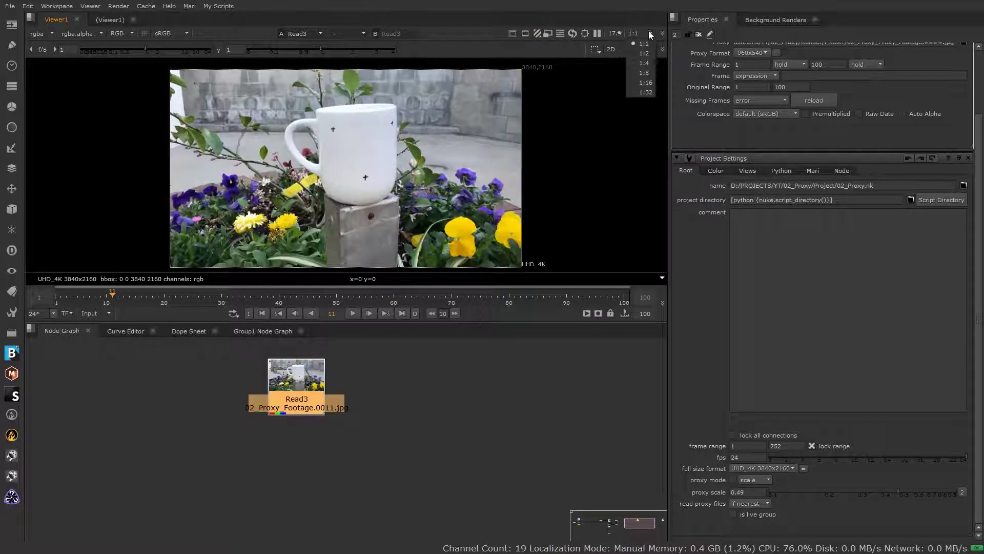
{"action": "left_click", "coordinate": [639, 66]}
{"action": "left_click", "coordinate": [548, 32]}
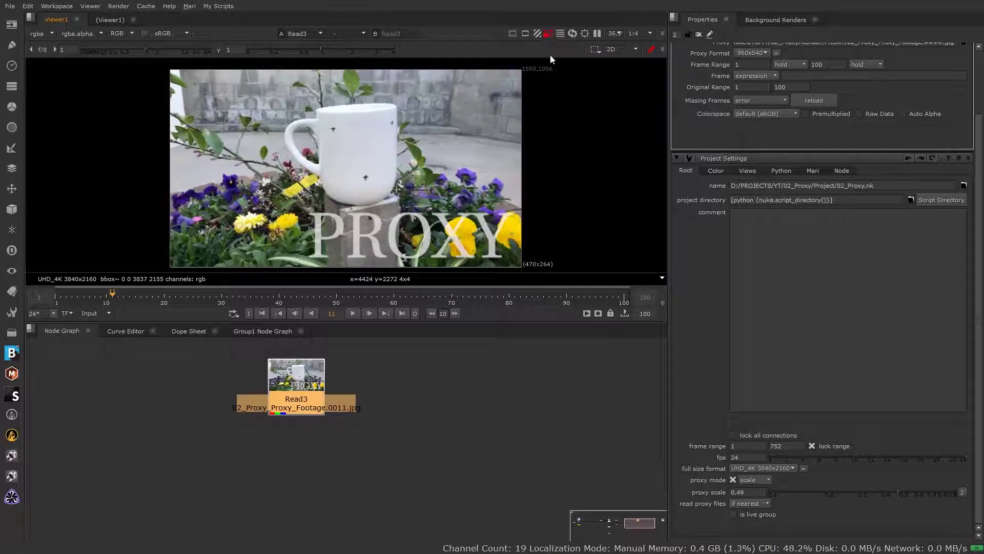